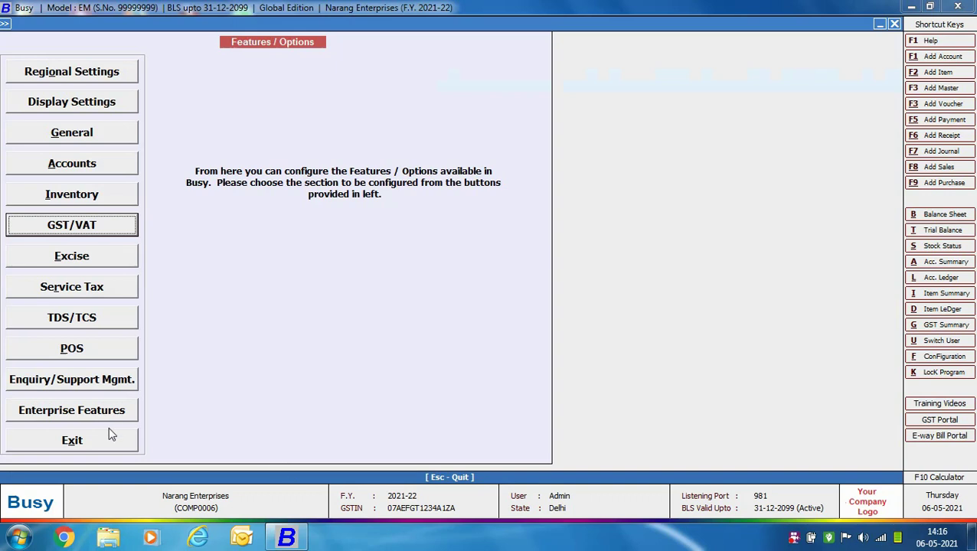
- Leave the features configuration and start a new receipt voucher dated 28-04-2021 with GST nature Advance Receipt
click(106, 433)
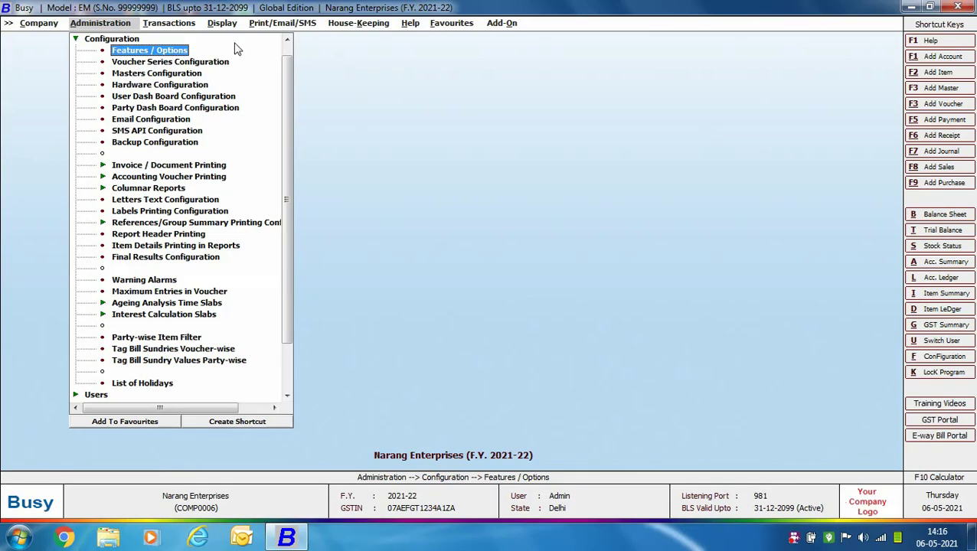
click(186, 24)
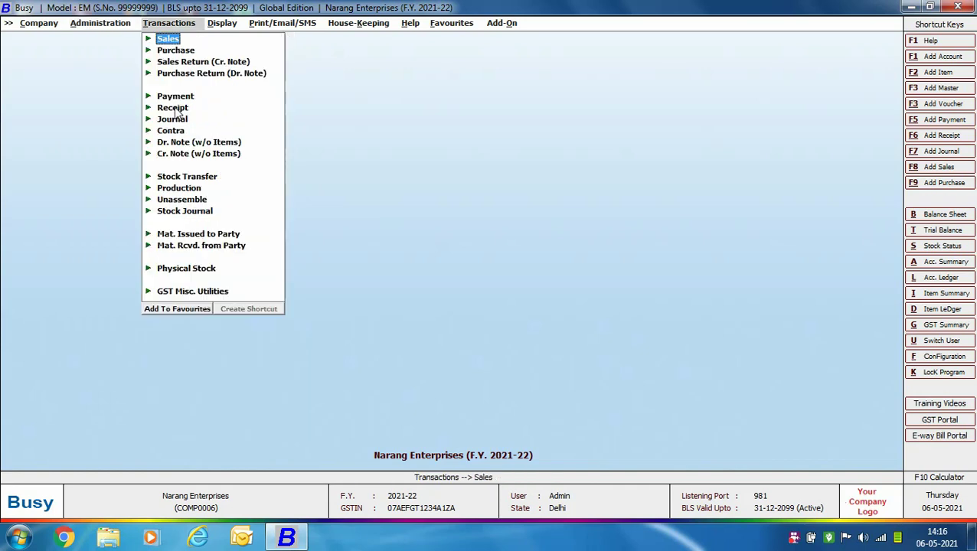
click(176, 110)
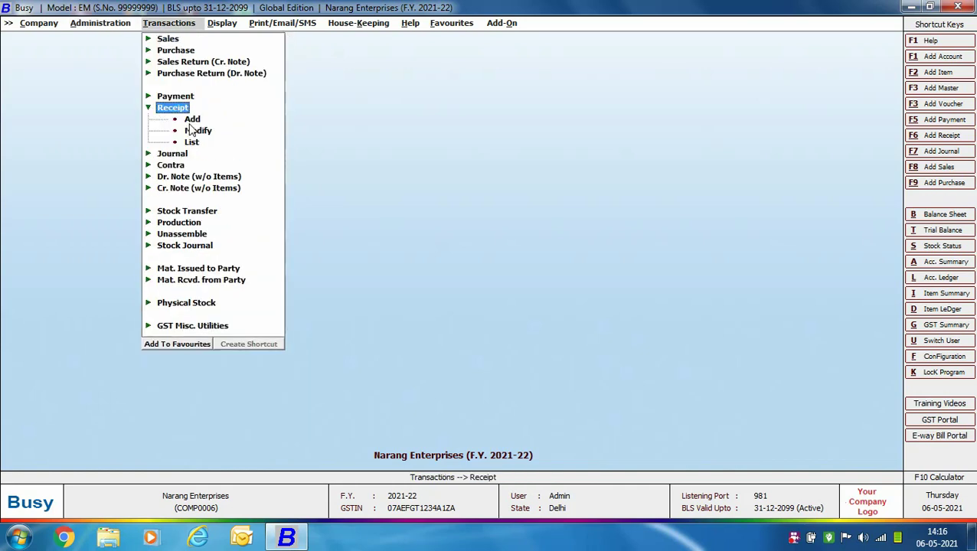
key(Down)
key(Return)
key(Return)
text(28-04)
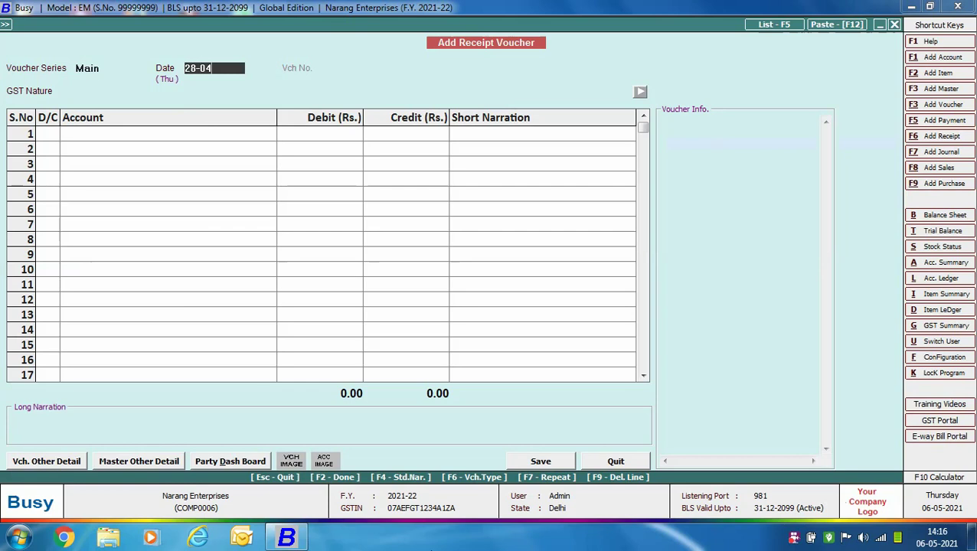
key(Return)
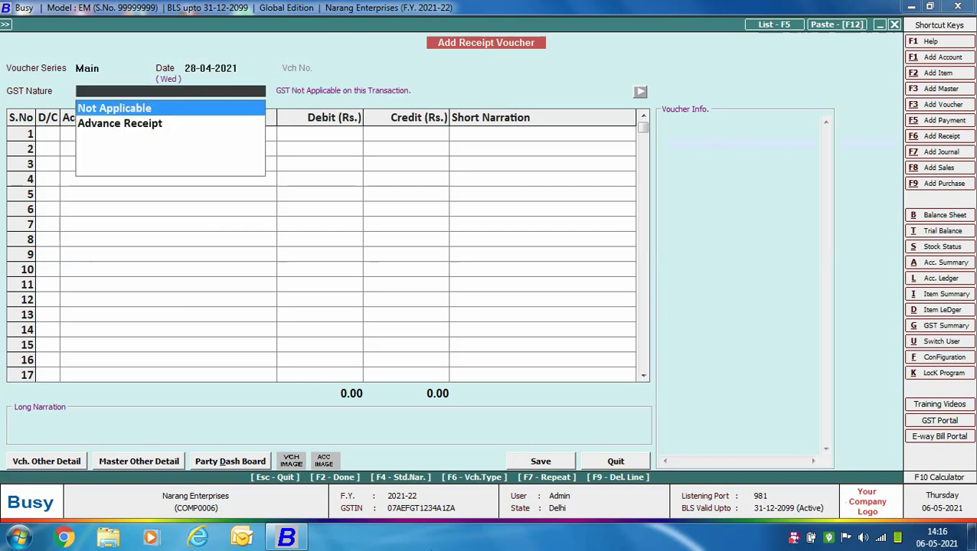
key(Down)
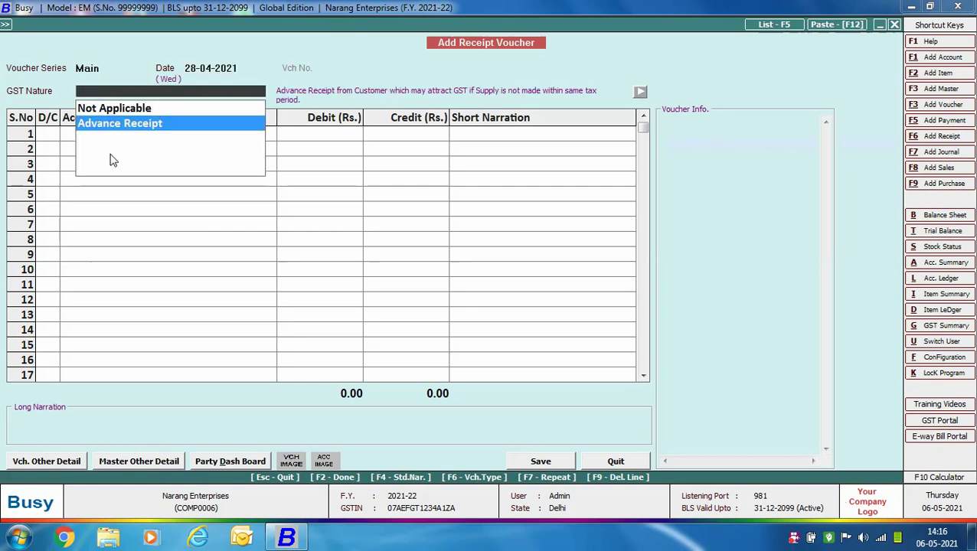
click(97, 123)
key(Return)
- Credit the A.B. Traders account with 11,800 on the first line of the receipt voucher
text(aB)
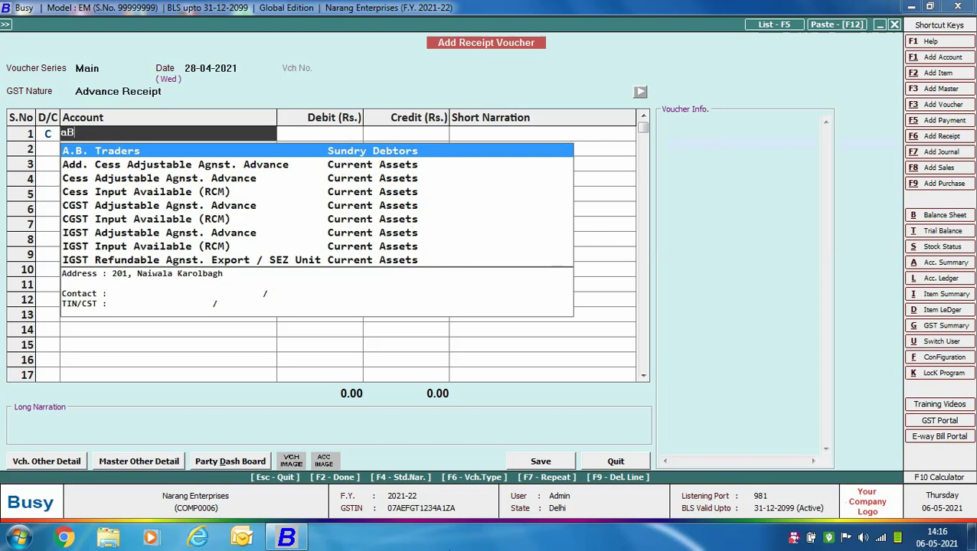
key(Return)
text(11800)
key(Return)
key(Return)
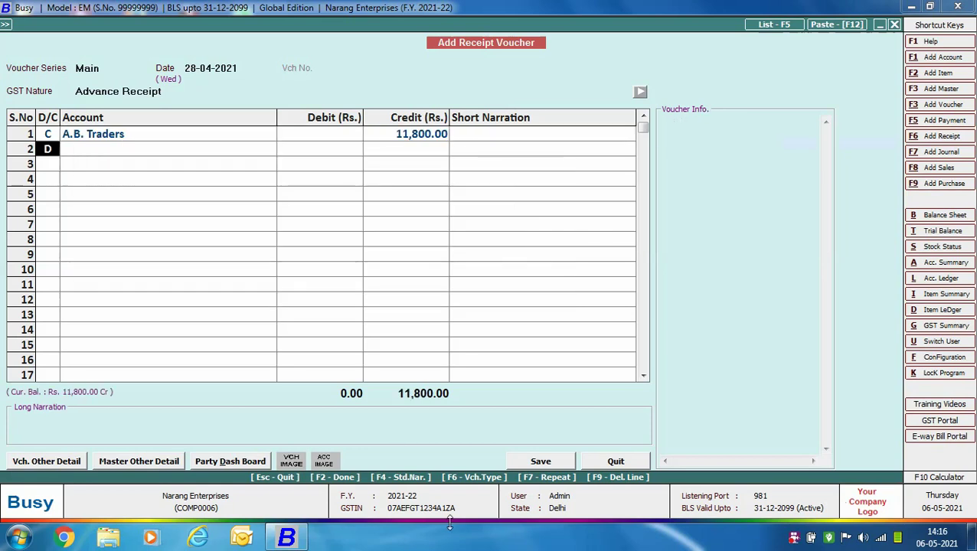
- Debit HDFC Bank with 11,800 on the second line and proceed to the GST allocation of the advance
key(Return)
text(hDF)
key(Return)
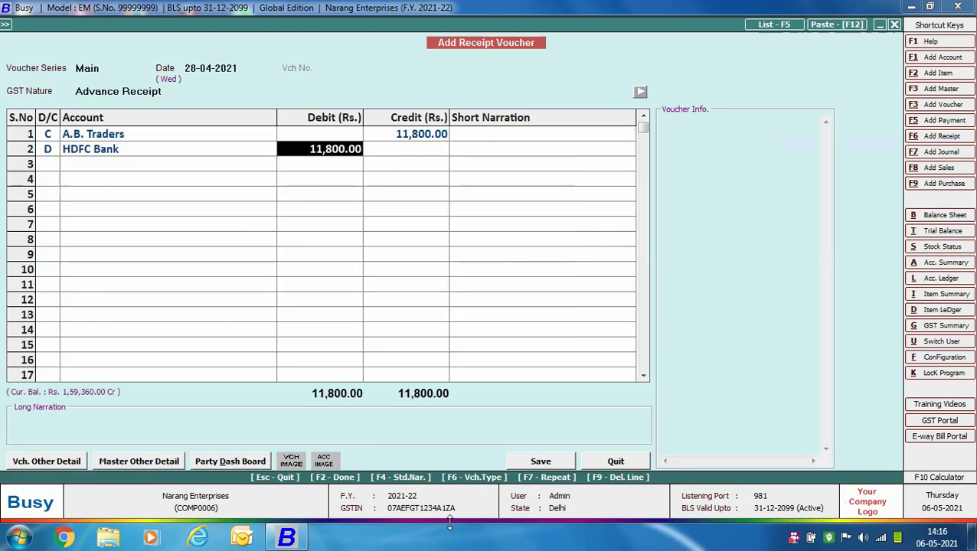
key(Return)
key(Return)
key(Return)
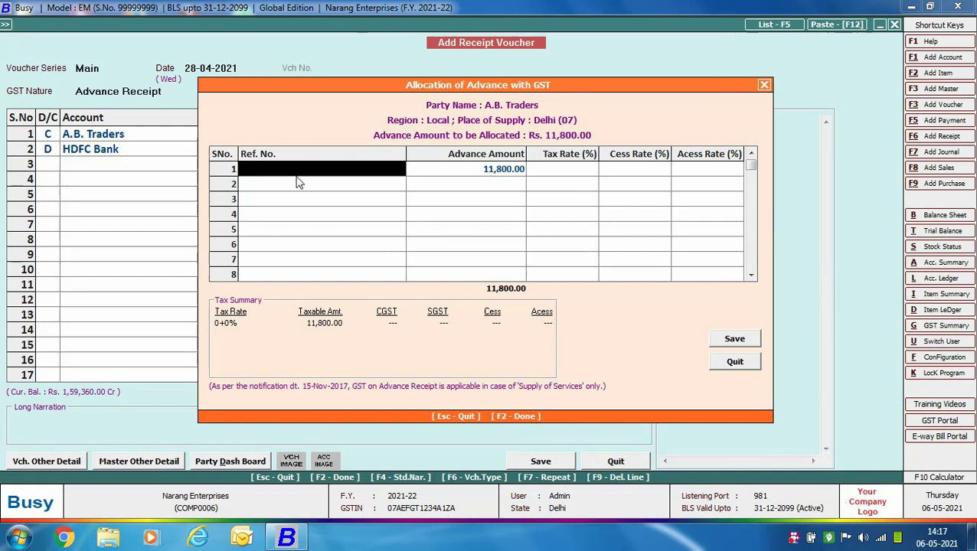
- Allocate the 11,800 advance to reference ADV.1/2021-22 at an 18% tax rate and save the allocation
text(ADV.1/2021-22)
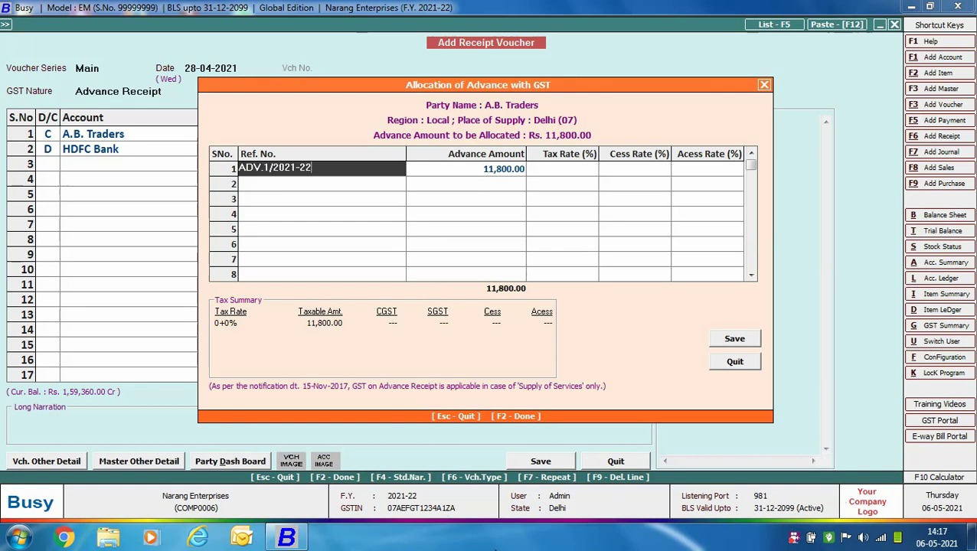
key(Return)
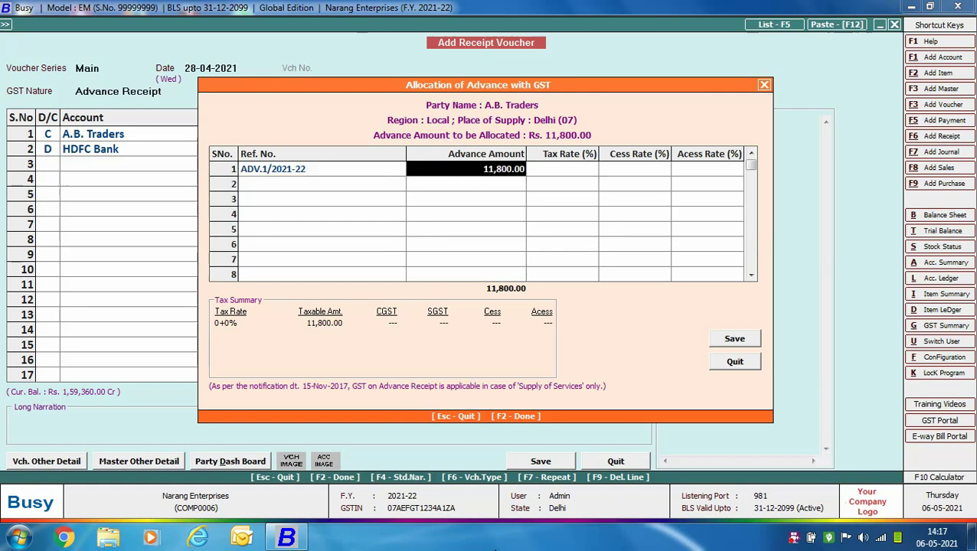
key(Return)
text(18)
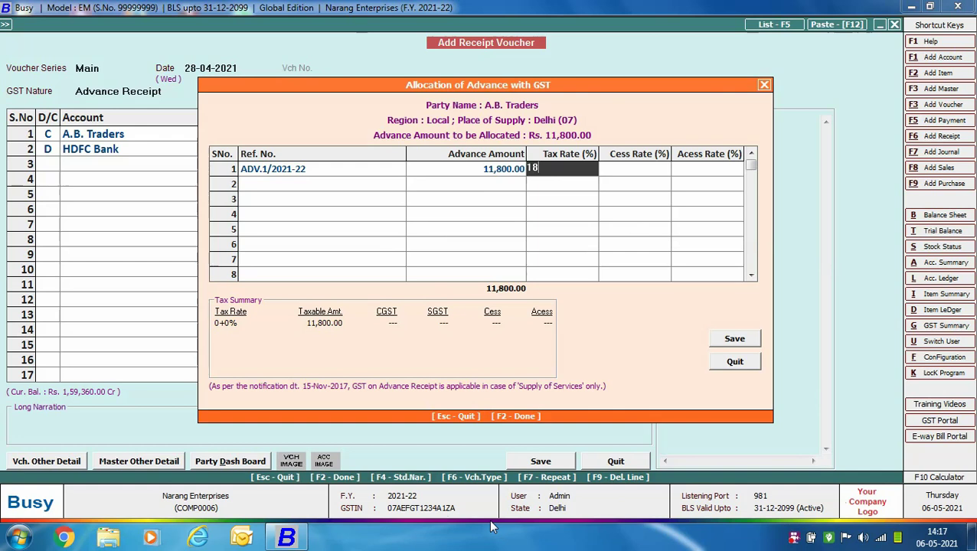
key(Return)
key(Return)
key(Return)
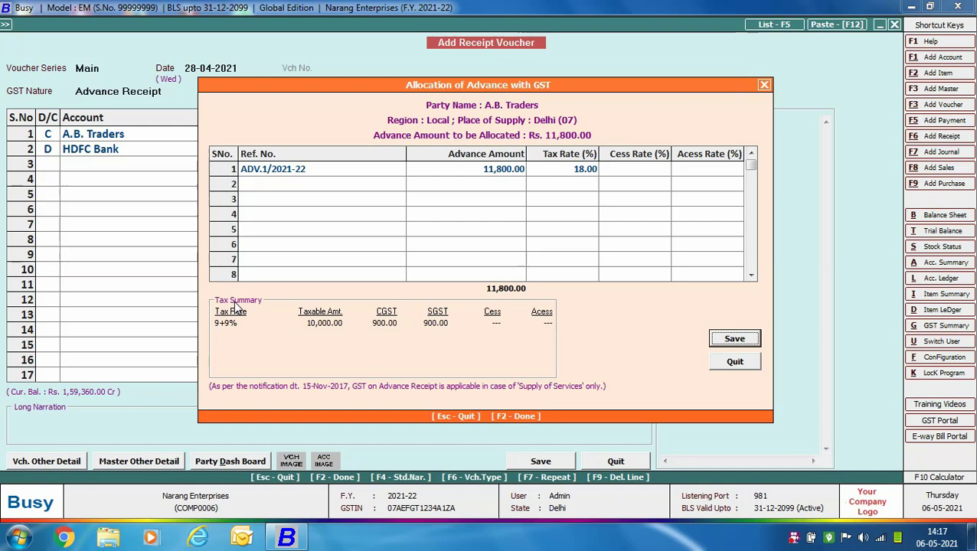
click(736, 343)
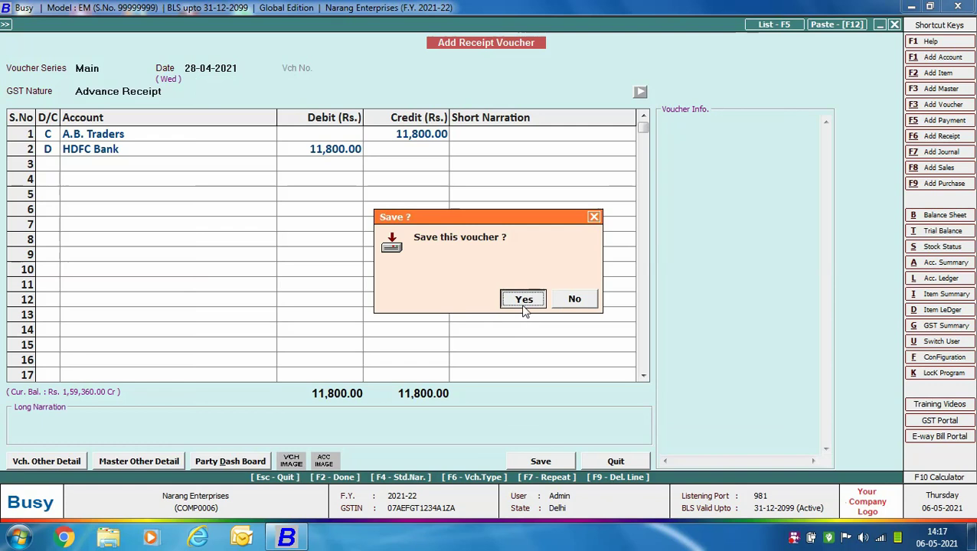
- Save the advance receipt voucher and leave receipt entry
click(523, 302)
key(Escape)
key(Escape)
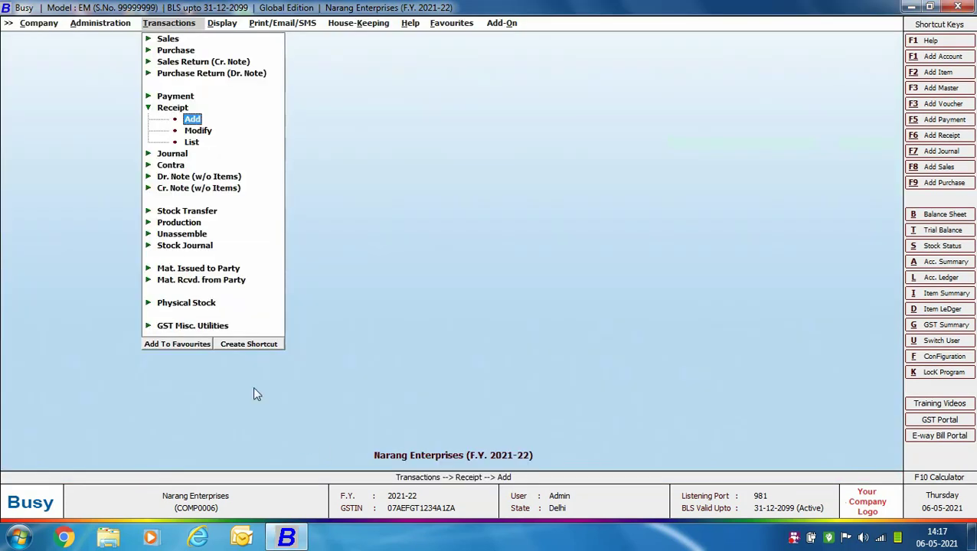
- Run the Tax on Advance Receipt check for pending entries from 01-04-2021 to 30-04-2021, with status as on 30-04-2021
click(214, 331)
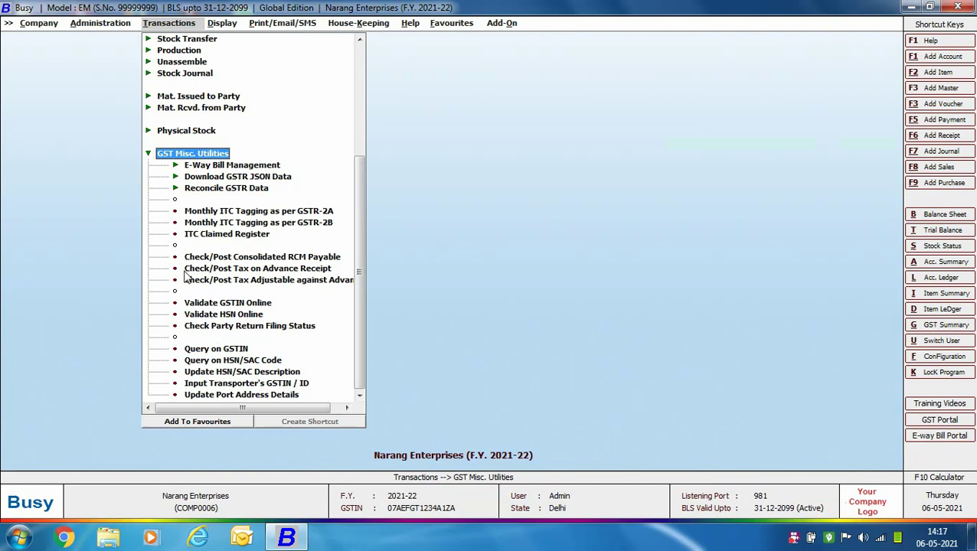
click(278, 269)
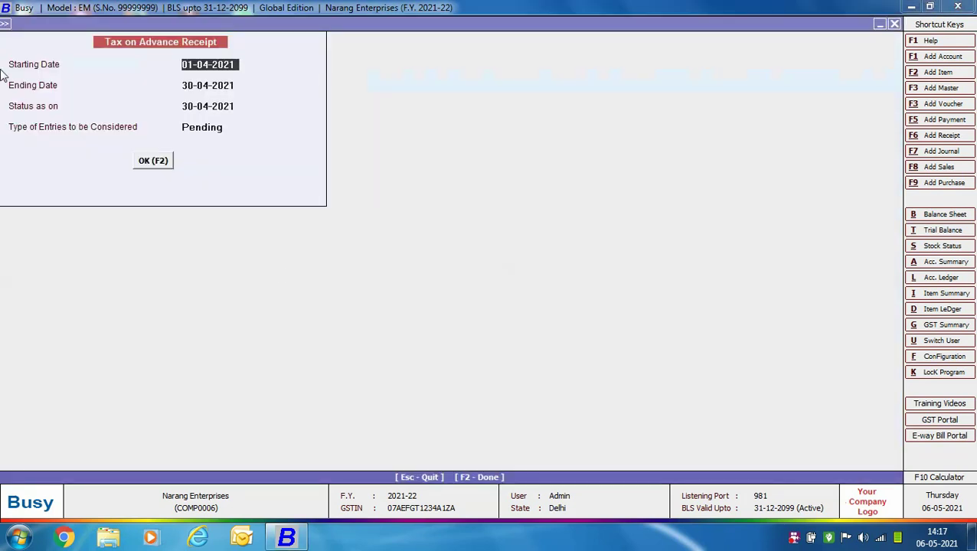
key(Return)
key(Return)
key(Return)
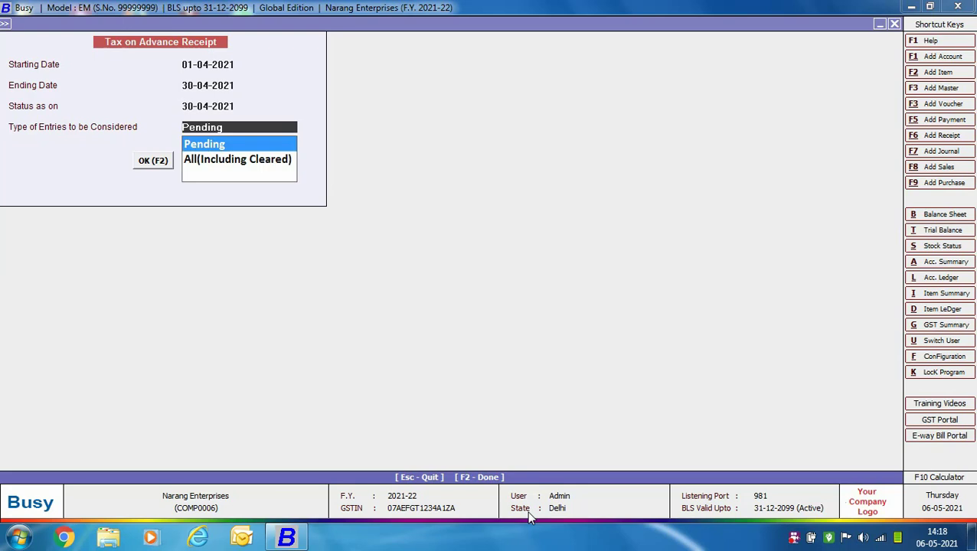
key(Return)
key(Return)
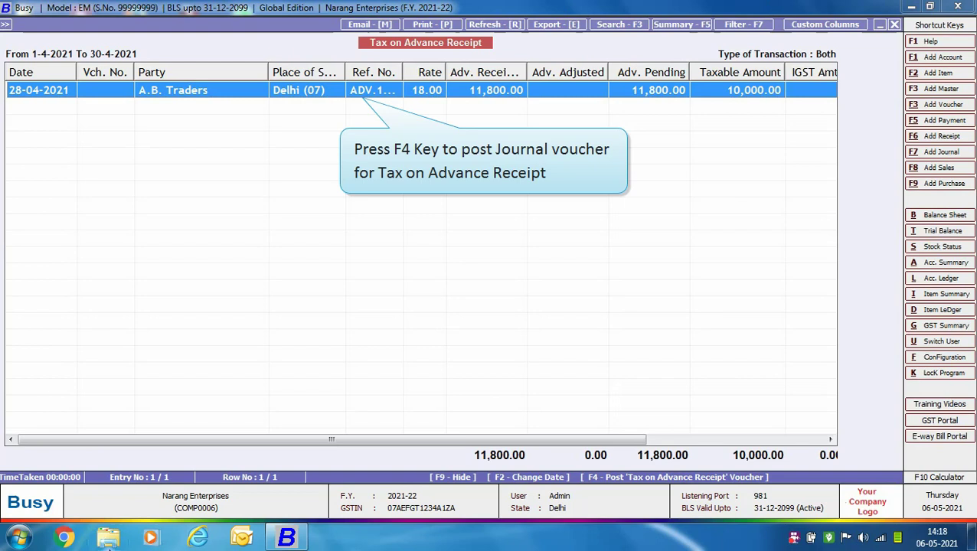
- Start posting the tax on advance receipt voucher in the Main series with voucher date 30-04-2021
key(F4)
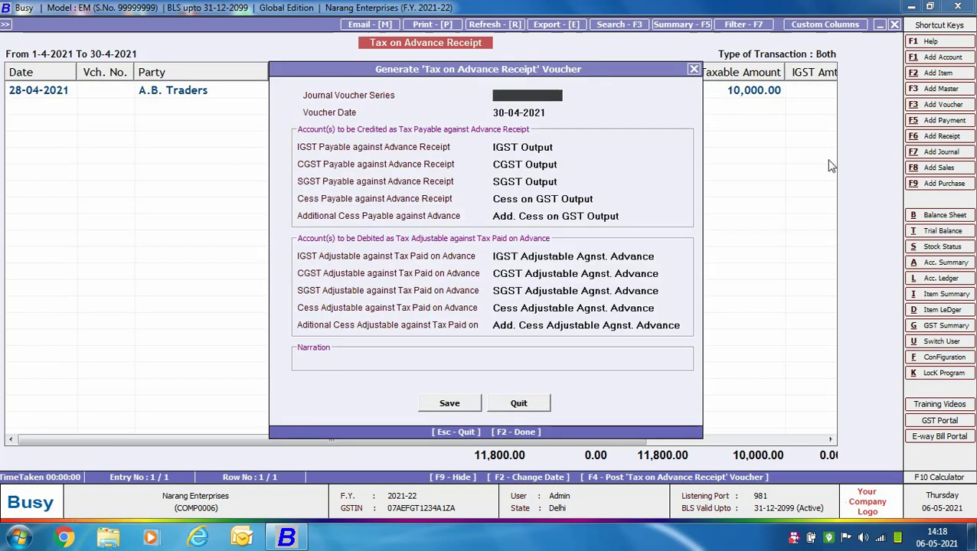
key(Return)
key(Return)
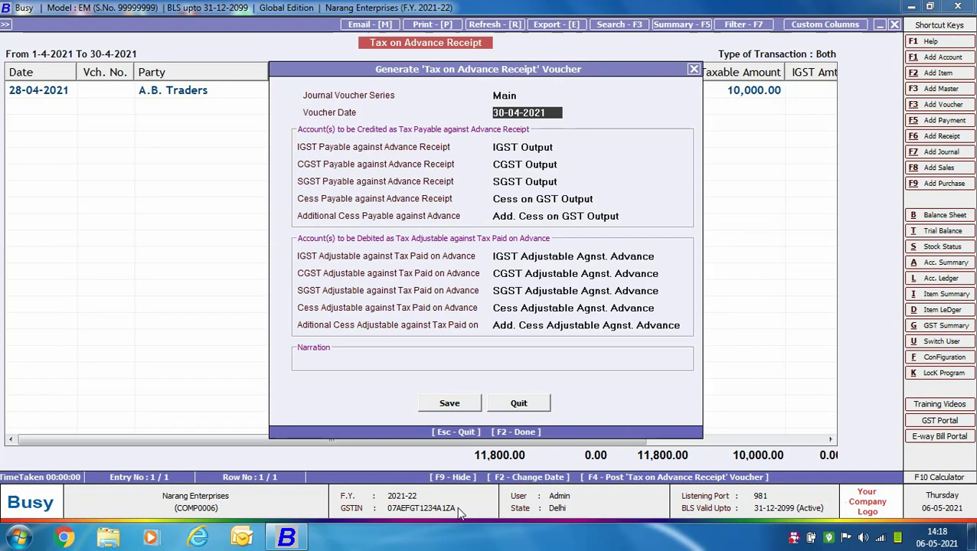
key(Return)
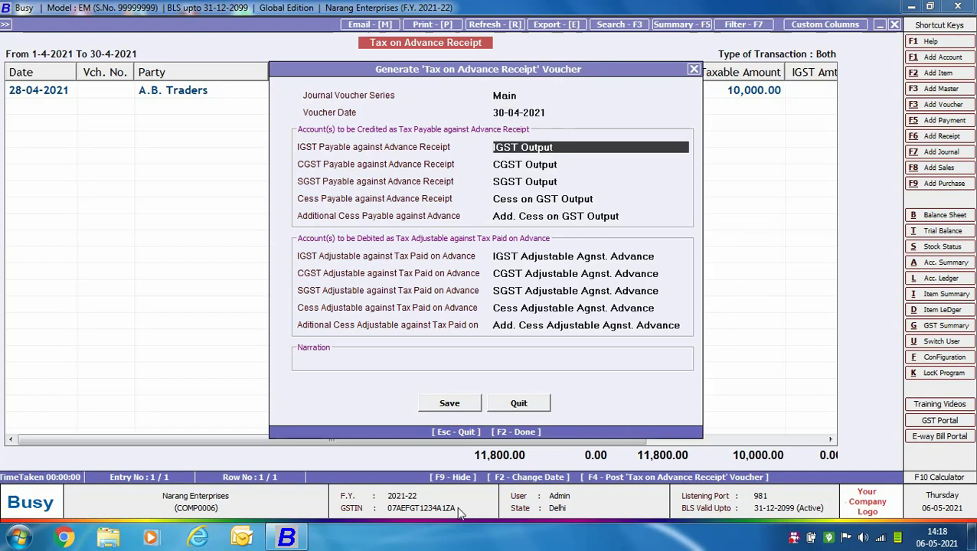
- Accept the default GST output accounts for crediting and the default adjustable-against-advance accounts for debiting
key(Return)
key(Return)
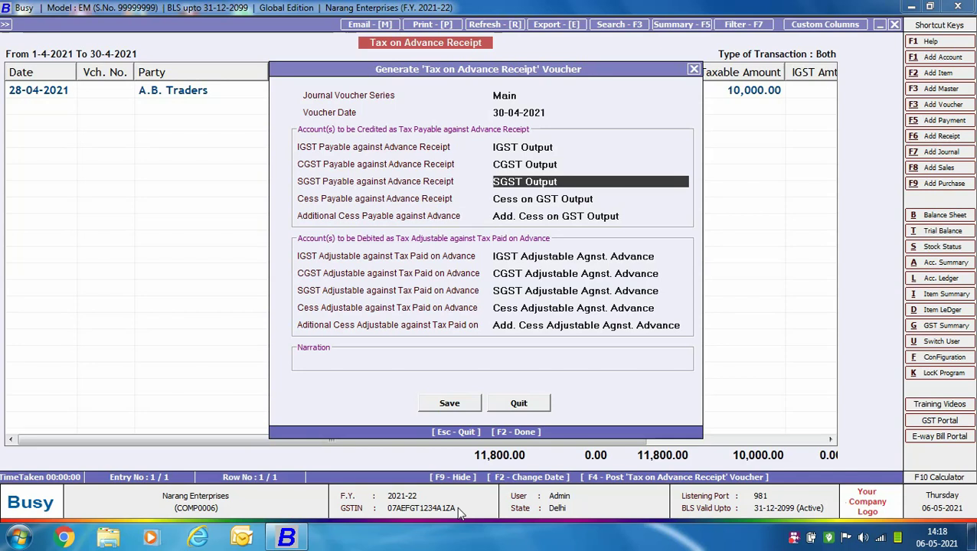
key(Return)
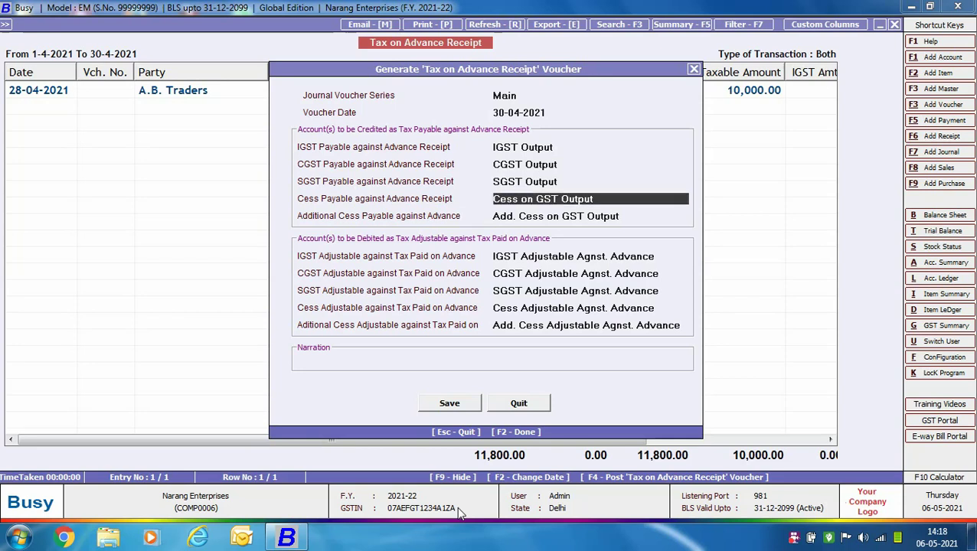
key(Return)
key(Return)
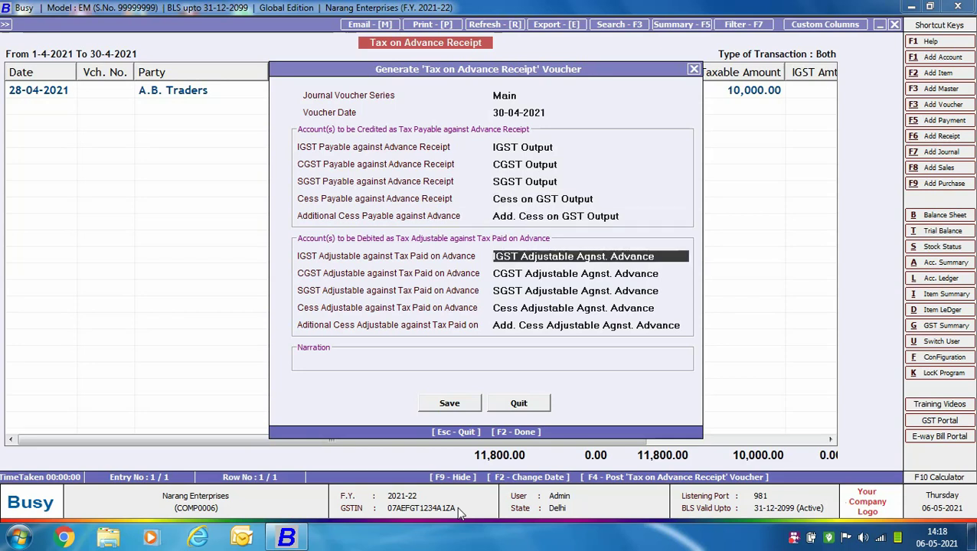
key(Return)
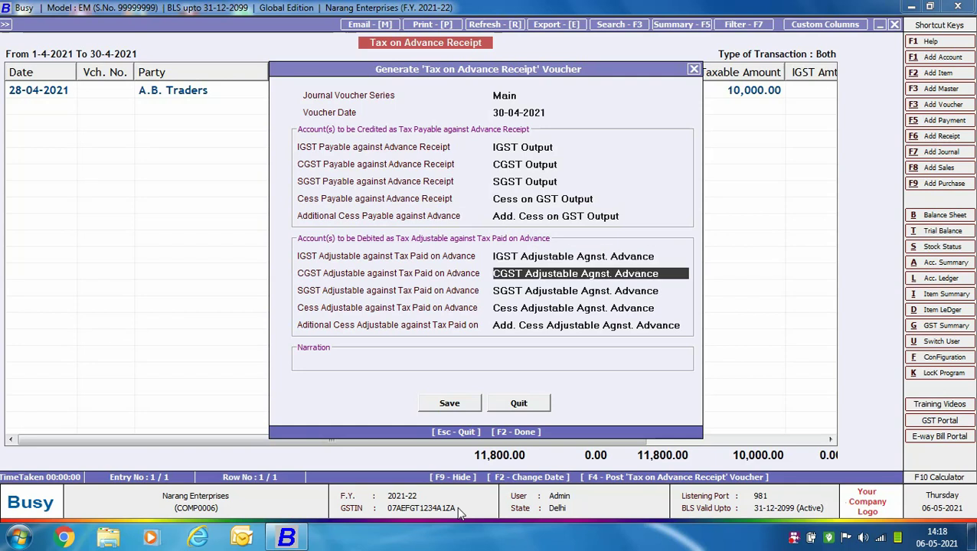
key(Return)
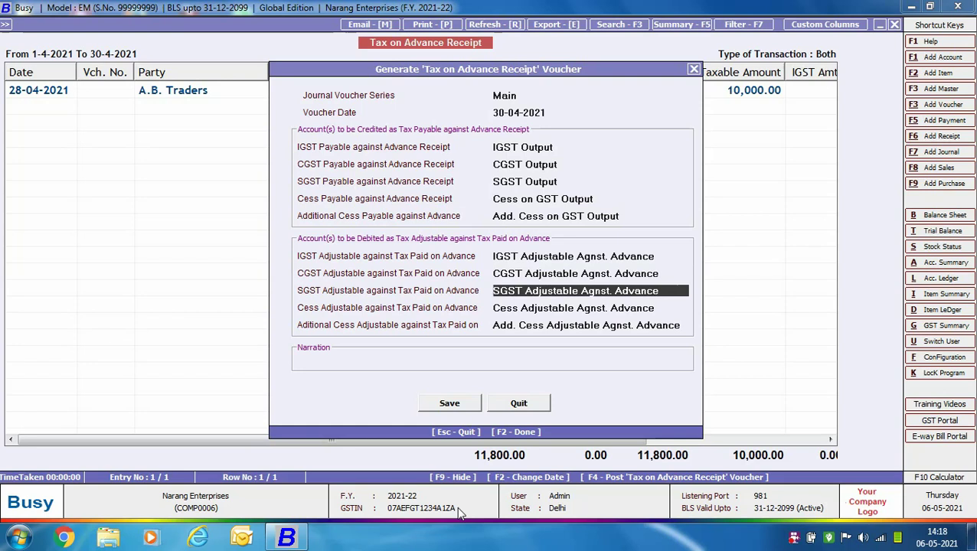
key(Return)
key(Return)
key(Return)
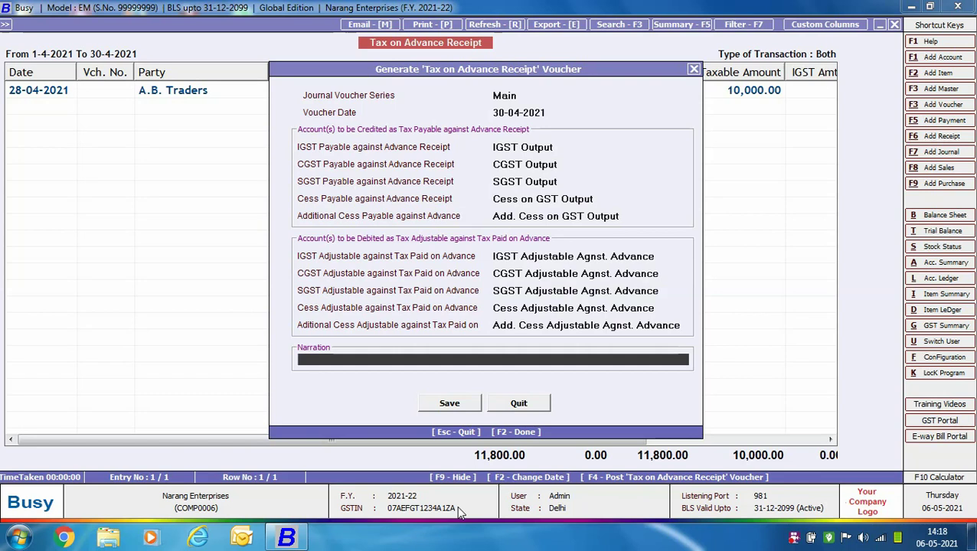
- Generate the tax on advance receipt voucher without a narration, save the journal voucher and close the report
key(Return)
key(Return)
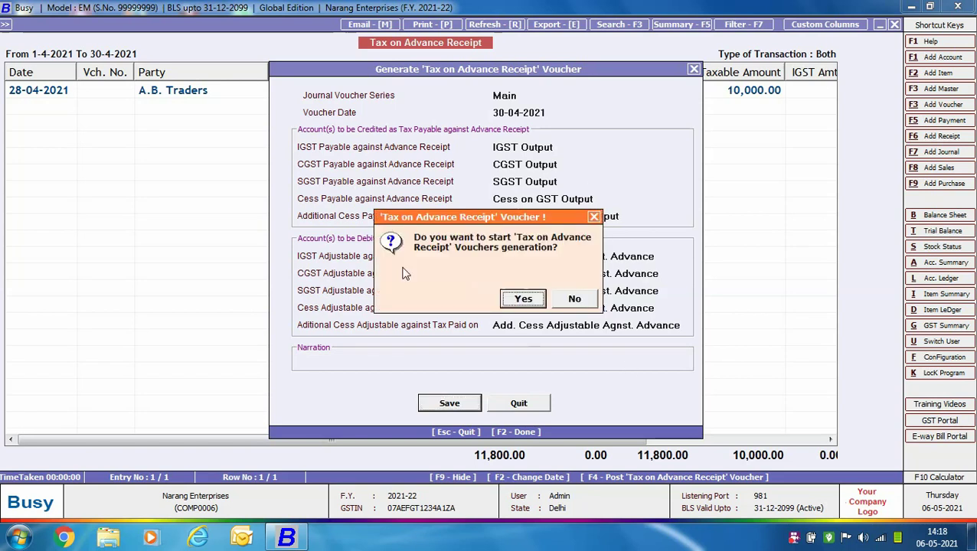
click(523, 299)
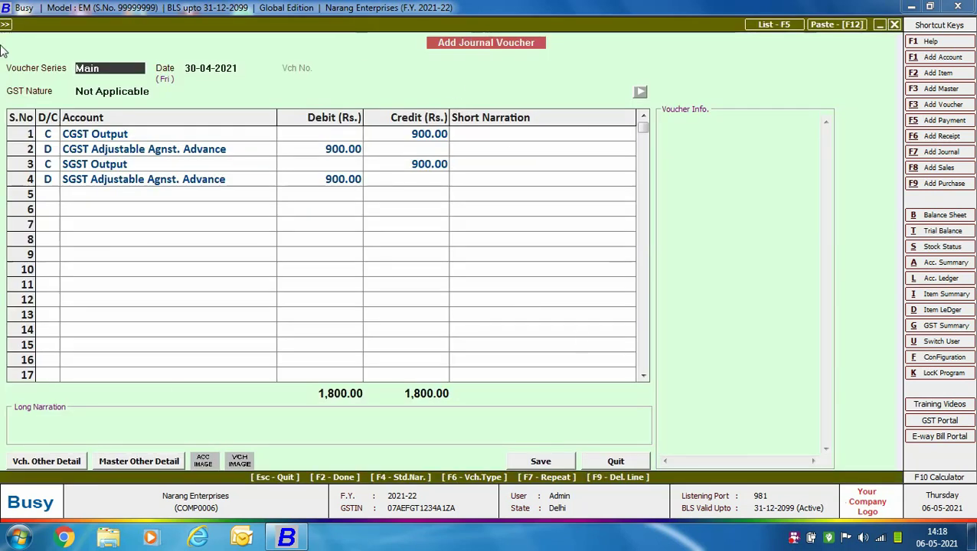
click(555, 463)
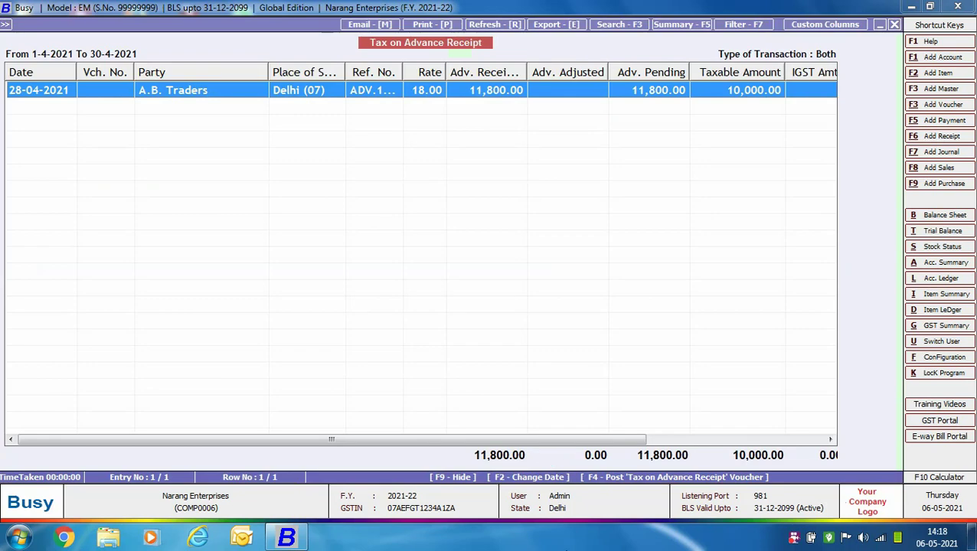
key(Escape)
key(Escape)
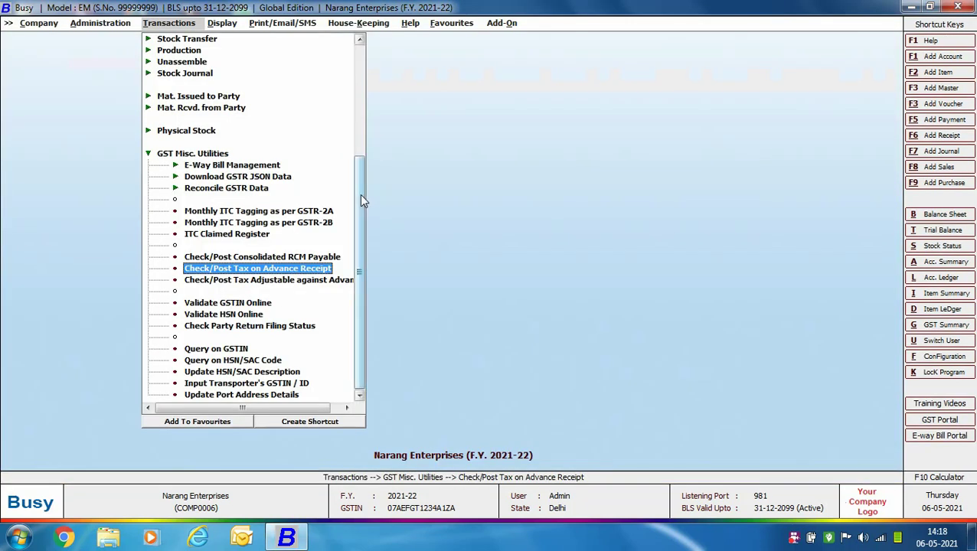
- Start a new sales voucher in the Main series dated 01-05-2021 with sale type L/GST-18%
drag(360, 194, 357, 75)
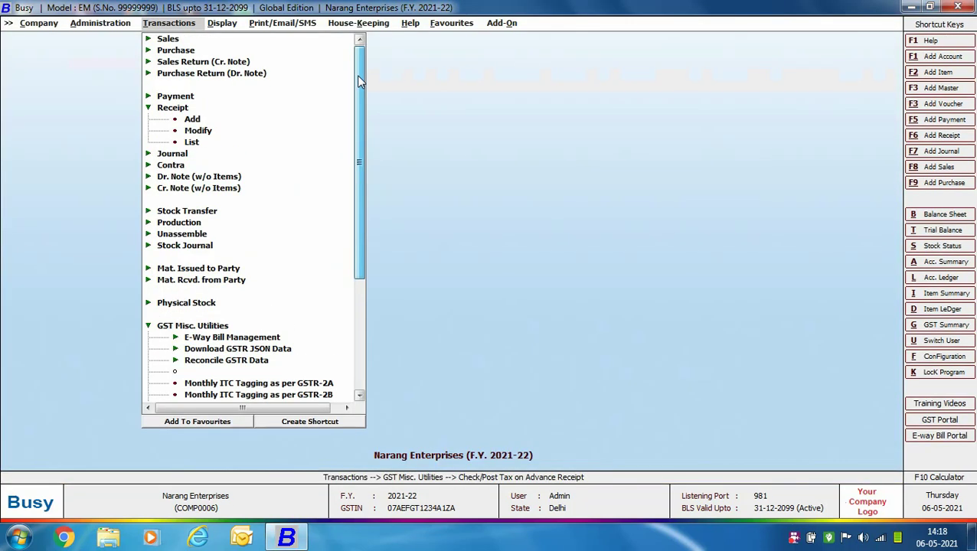
click(165, 40)
click(187, 51)
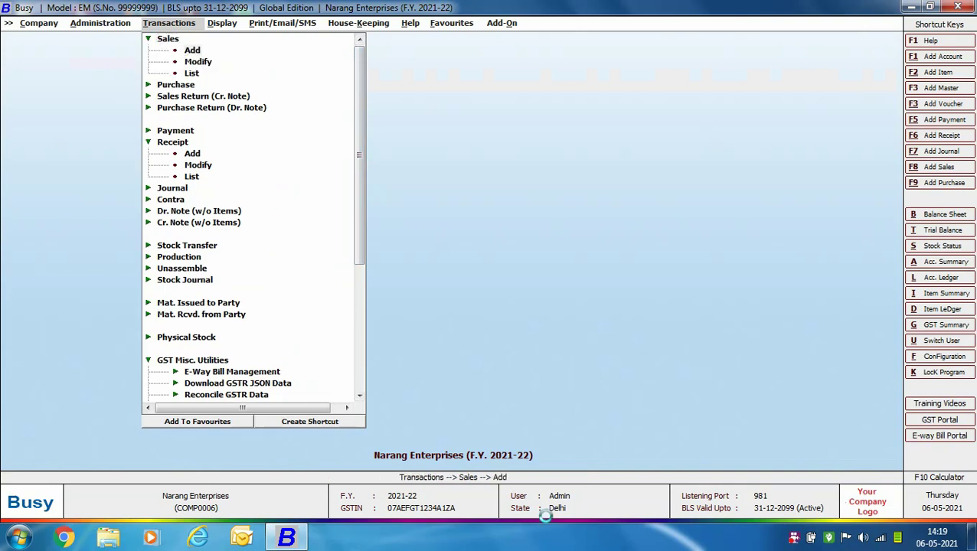
text(01-05)
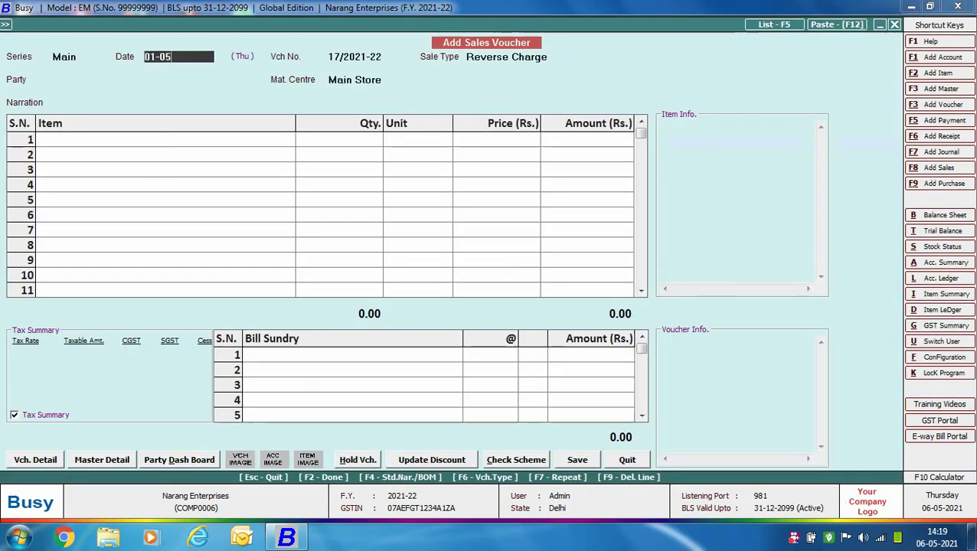
key(Return)
key(Down)
key(Return)
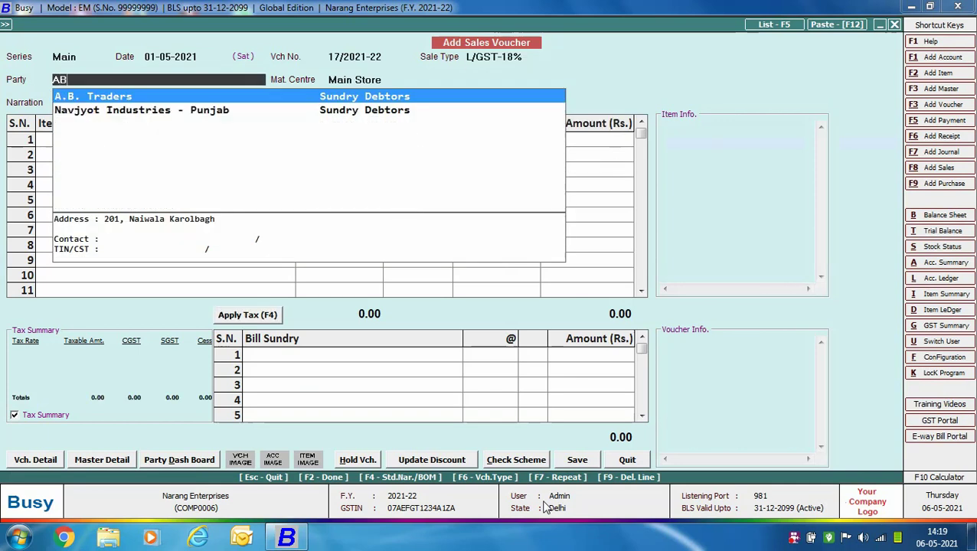
- Set the sales voucher's party to A.B. Traders, keeping Main Store as material centre and the narration blank
key(Return)
key(Return)
key(Return)
key(Return)
key(Return)
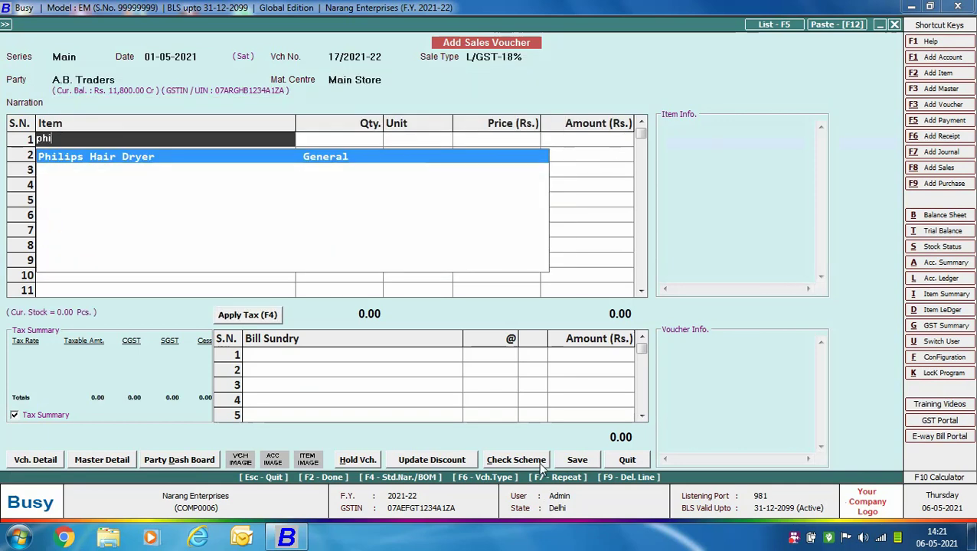
- Enter 7 Pcs. of Philips Hair Dryer at Rs. 1,000 each and apply CGST and SGST at 9% each
text(7)
key(Return)
key(Return)
text(1000)
key(Return)
key(Return)
key(Return)
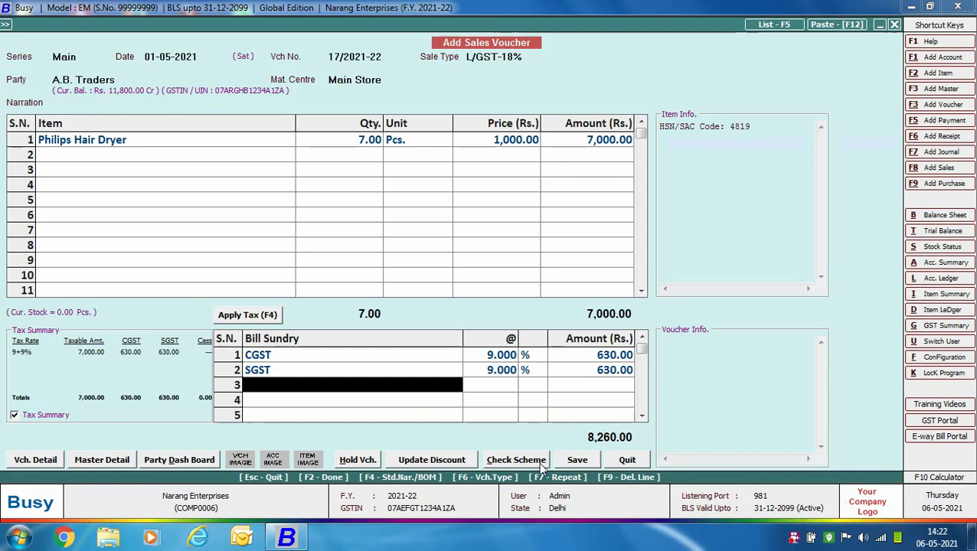
- Adjust Rs. 8,260 of the sale against advance ADV.1/2021-22, save the sales voucher and leave sales entry
key(Return)
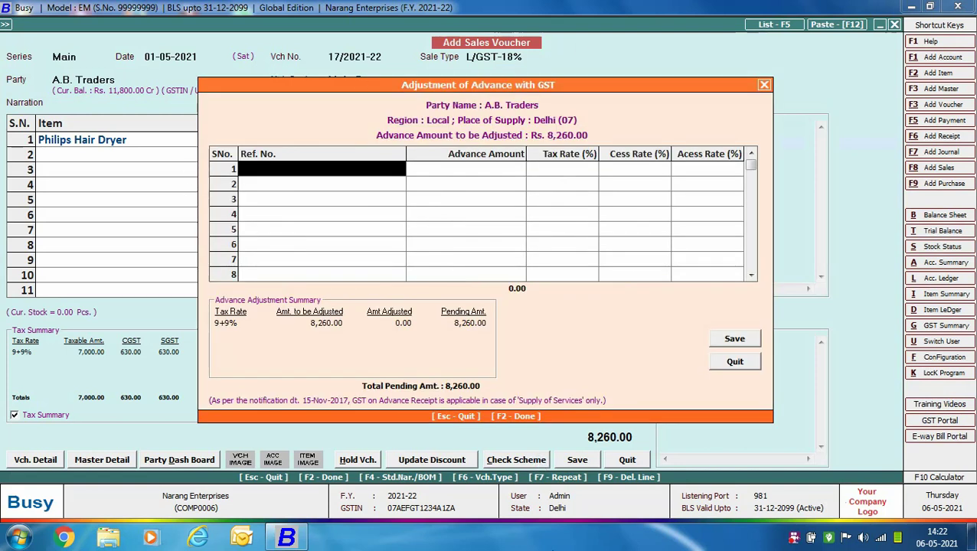
text(a)
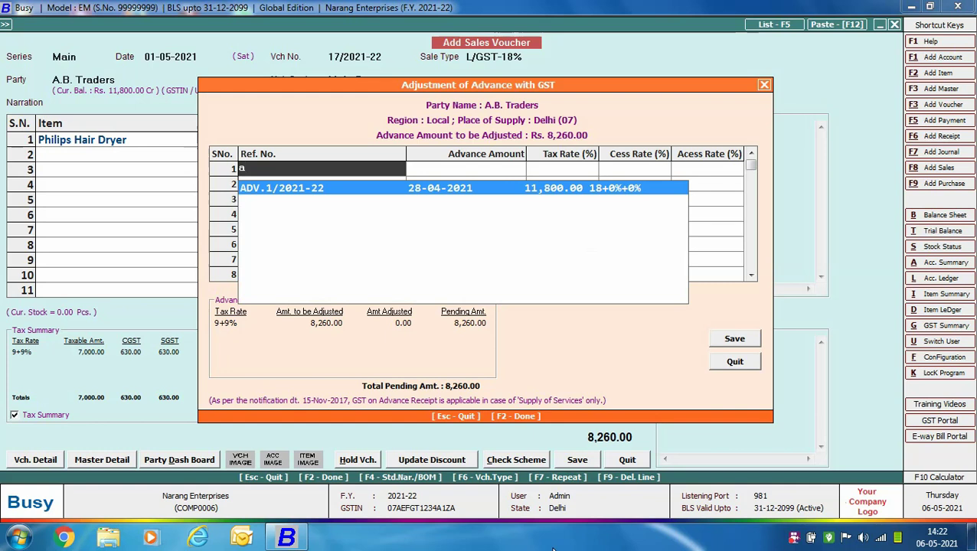
key(Return)
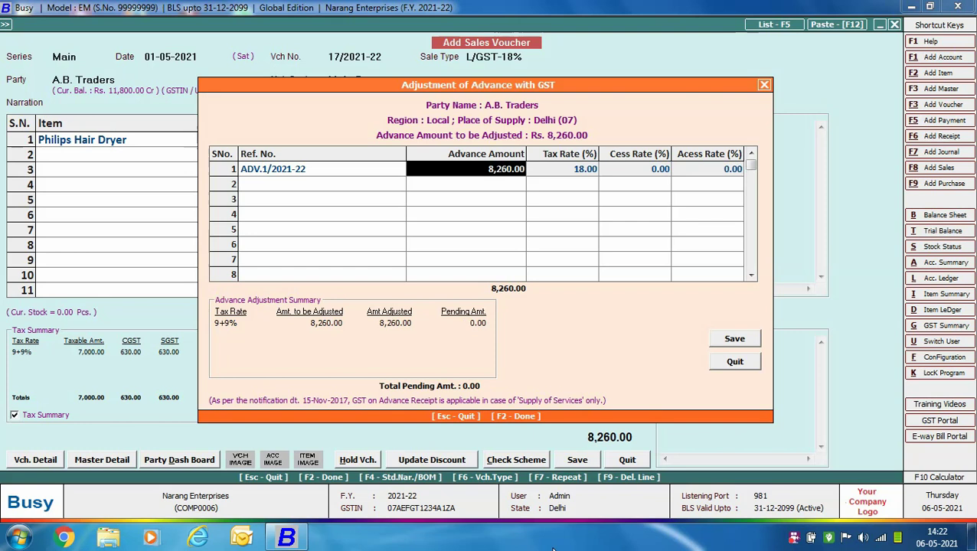
key(F2)
key(Return)
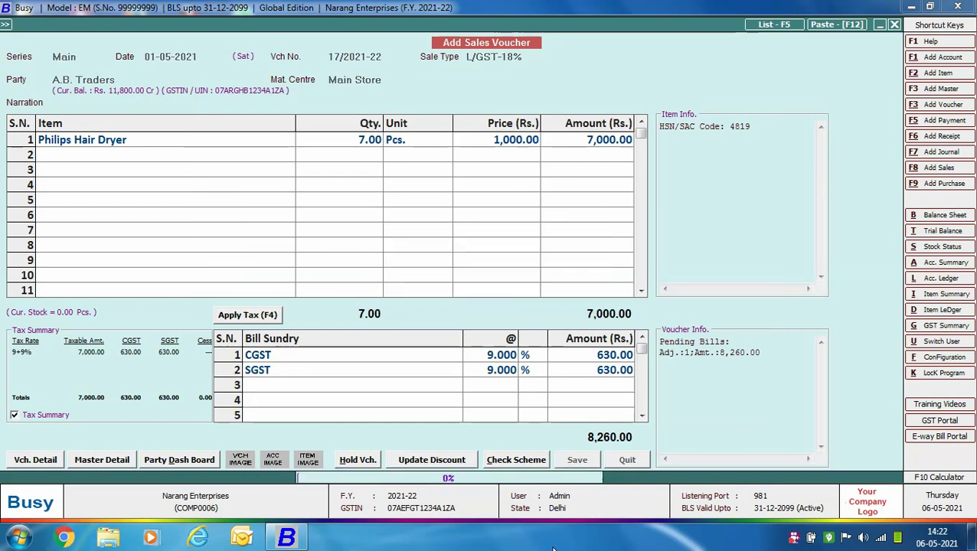
key(Right)
key(Return)
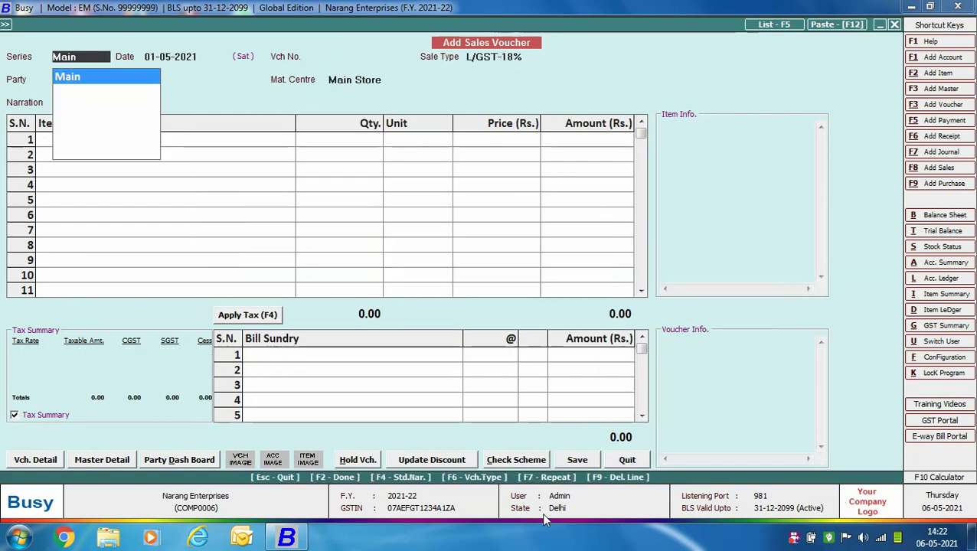
key(Escape)
key(Escape)
- Start a new payment voucher in the Main series dated 05-05-2021
click(190, 135)
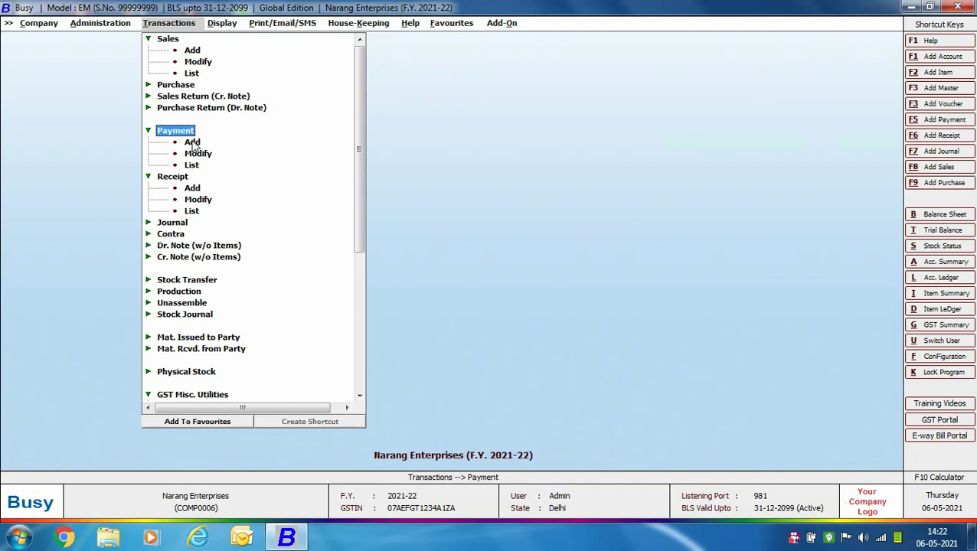
double_click(192, 142)
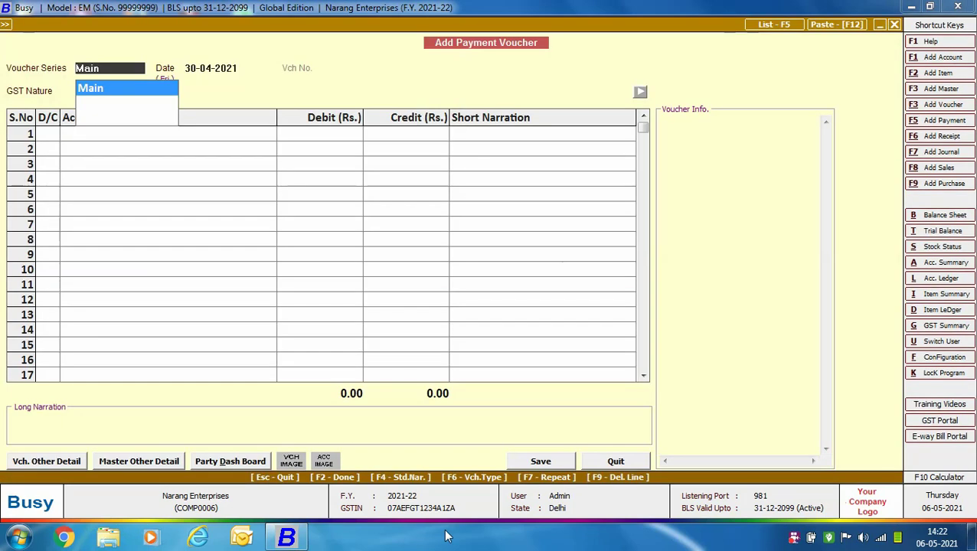
key(Return)
text(05-05)
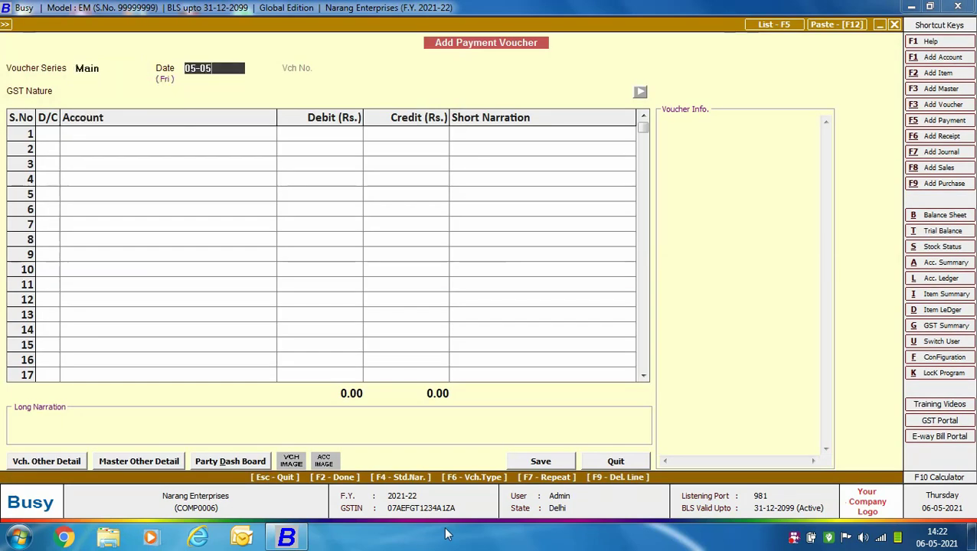
key(Return)
- Set the payment voucher's GST nature to Refund against Advance Receipt
key(Down)
key(Down)
key(Down)
key(Down)
key(Down)
key(Down)
key(Down)
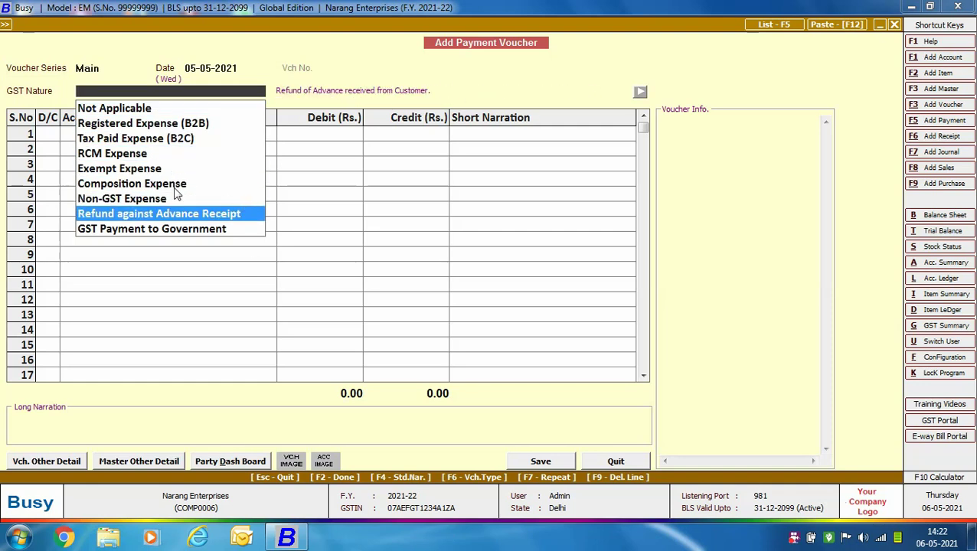
key(Return)
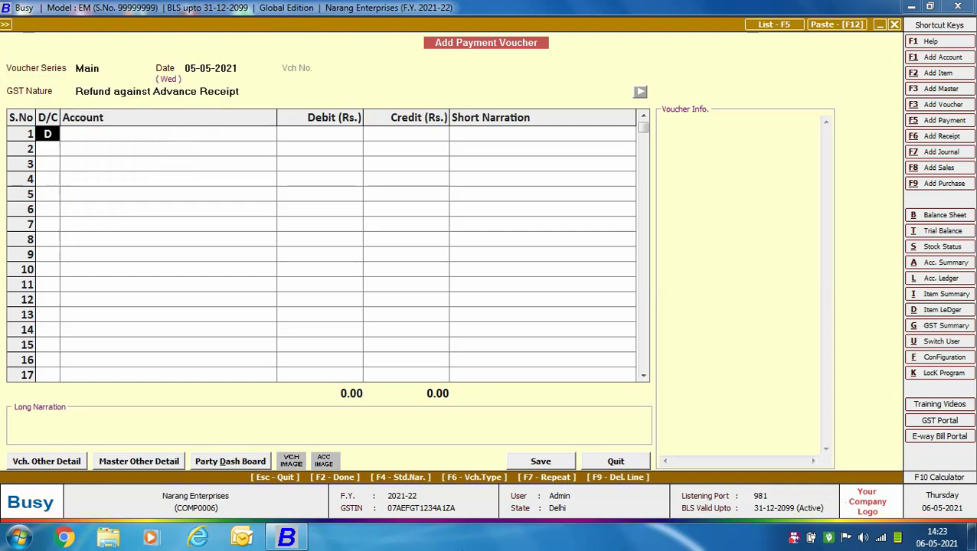
- Debit A.B. Traders with Rs. 3,540 and credit HDFC Bank with the same amount
key(Return)
key(Return)
key(Return)
text(3540)
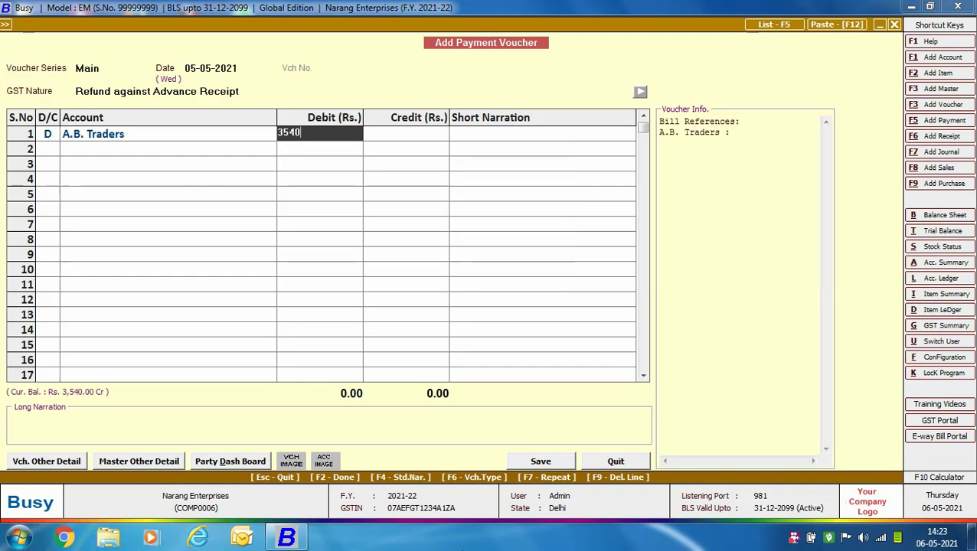
key(Return)
key(Return)
key(Return)
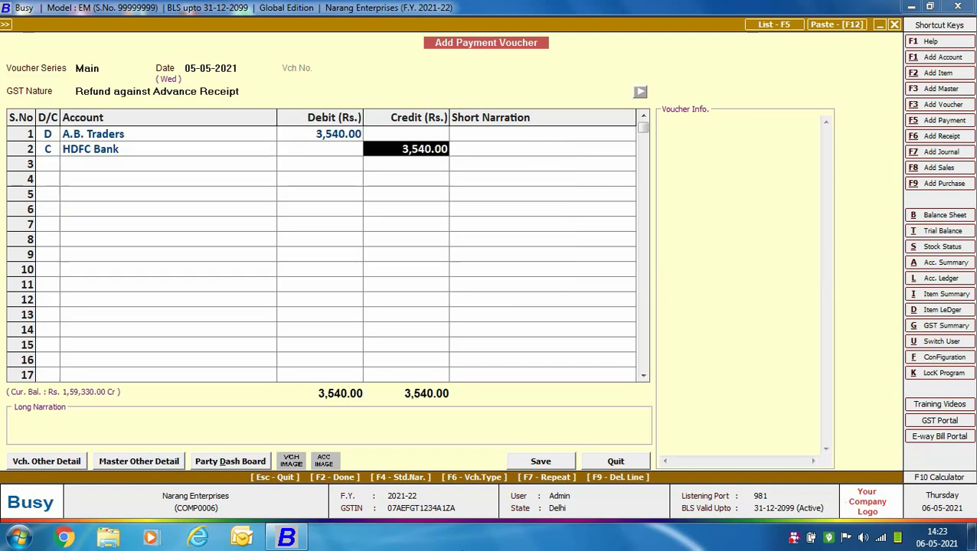
key(Return)
- Adjust the Rs. 3,540 refund against advance ADV.1/2021-22, save the payment voucher and leave payment entry
key(Return)
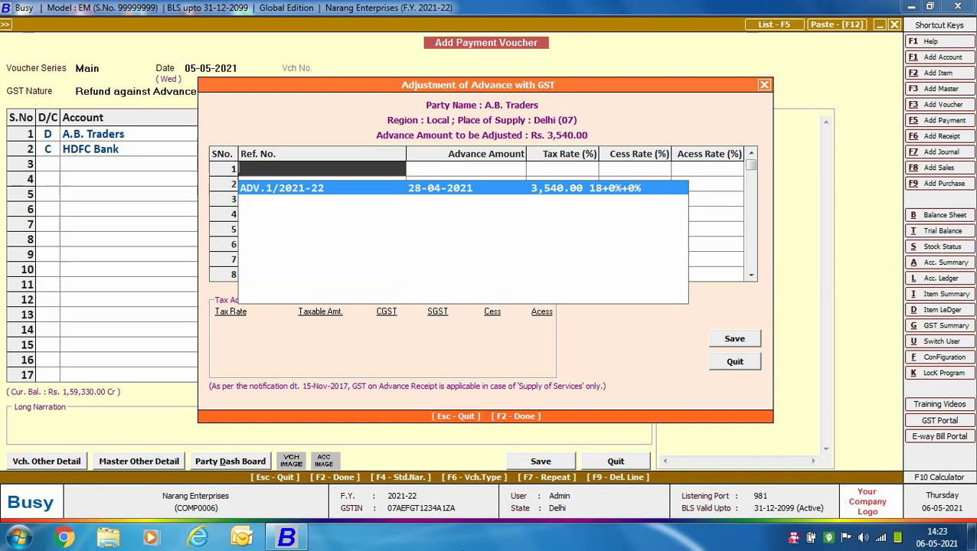
key(Return)
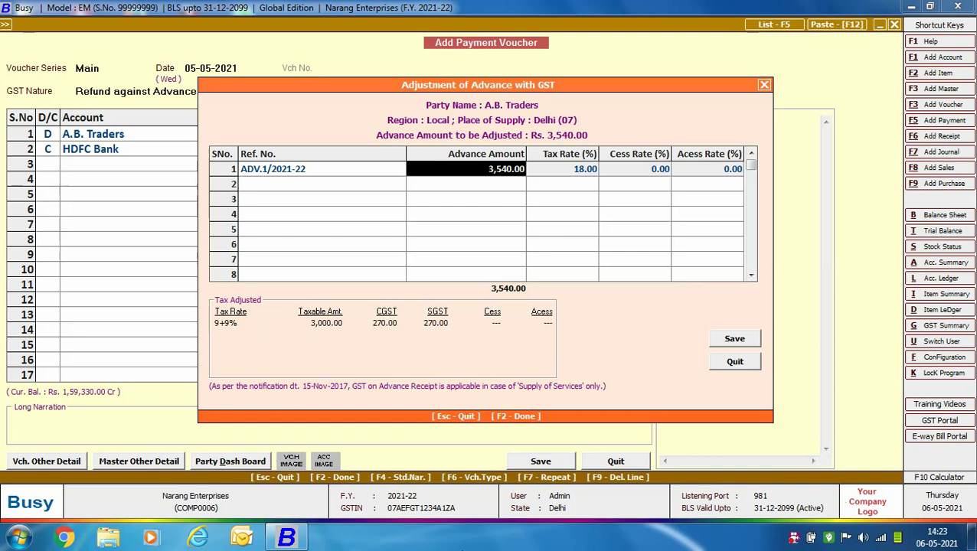
key(F2)
key(F2)
key(Return)
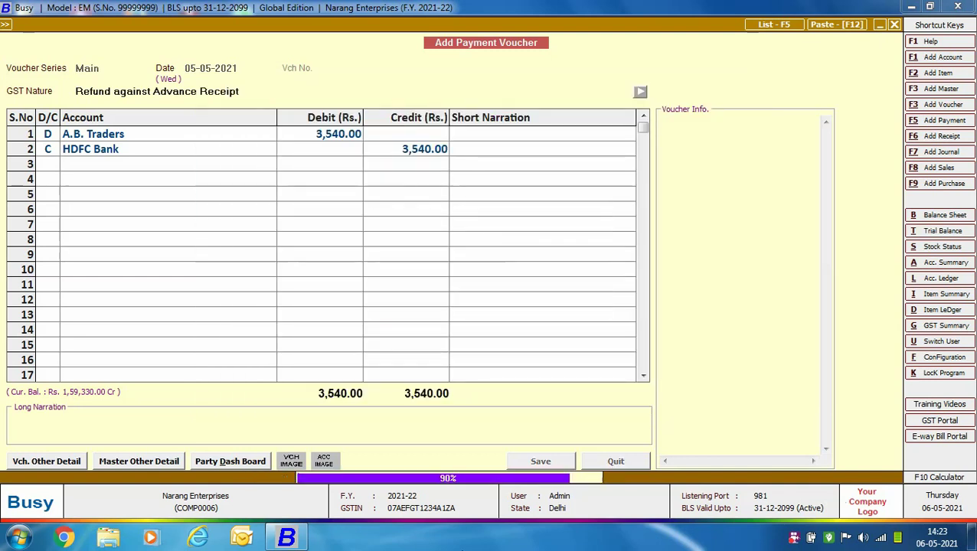
key(Escape)
key(Escape)
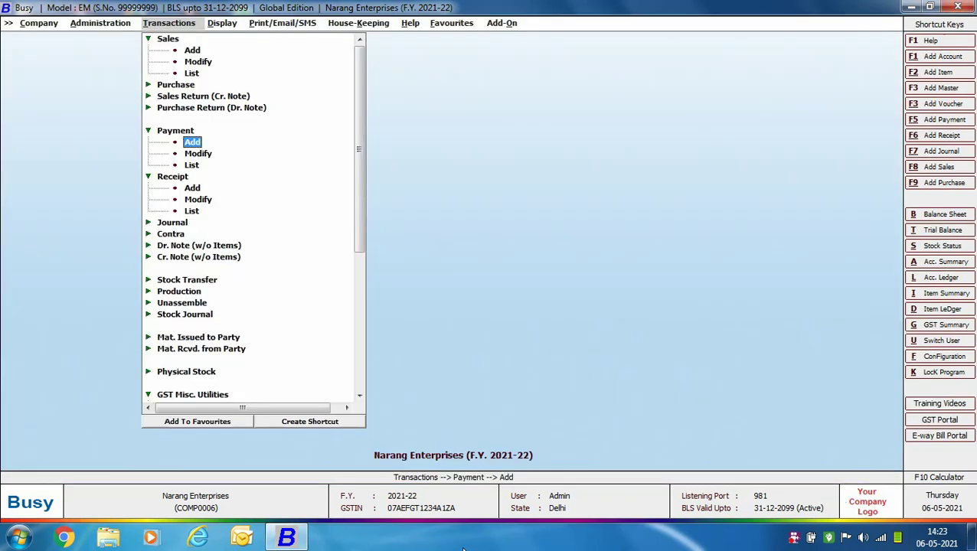
- Run the Tax Adjustable against Advance check from 01-05-2021 to 31-05-2021, including adjustments of the current tax period
click(173, 398)
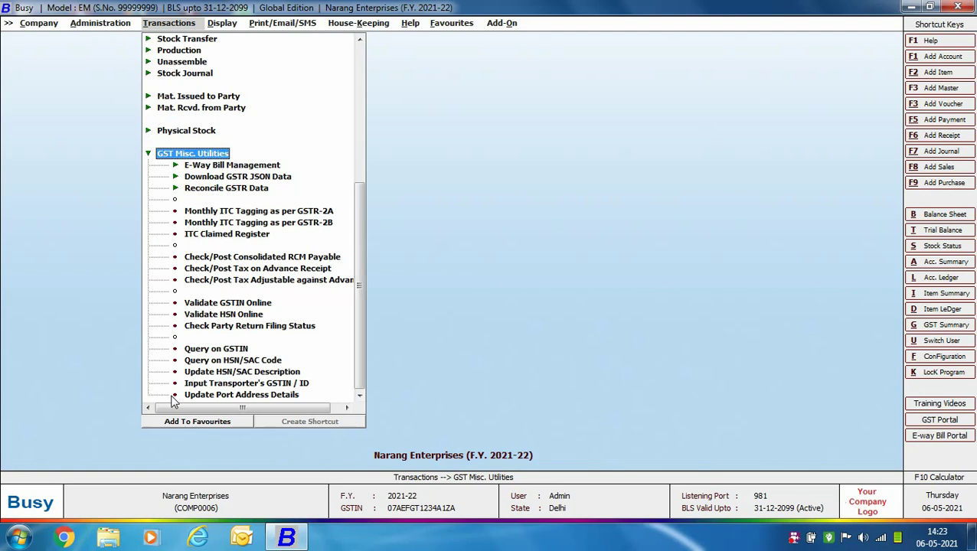
double_click(257, 280)
text(01-05)
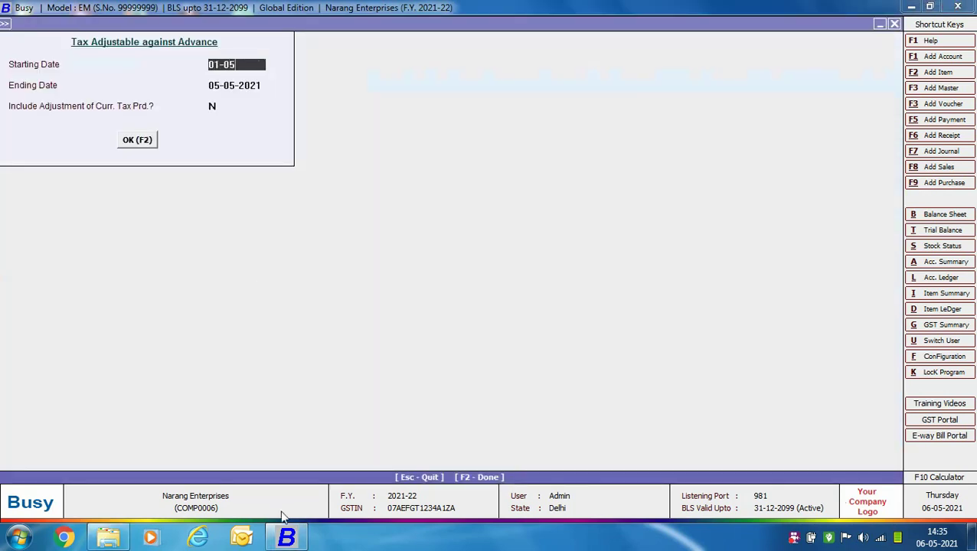
key(Return)
text(31-05)
key(Return)
text(Y)
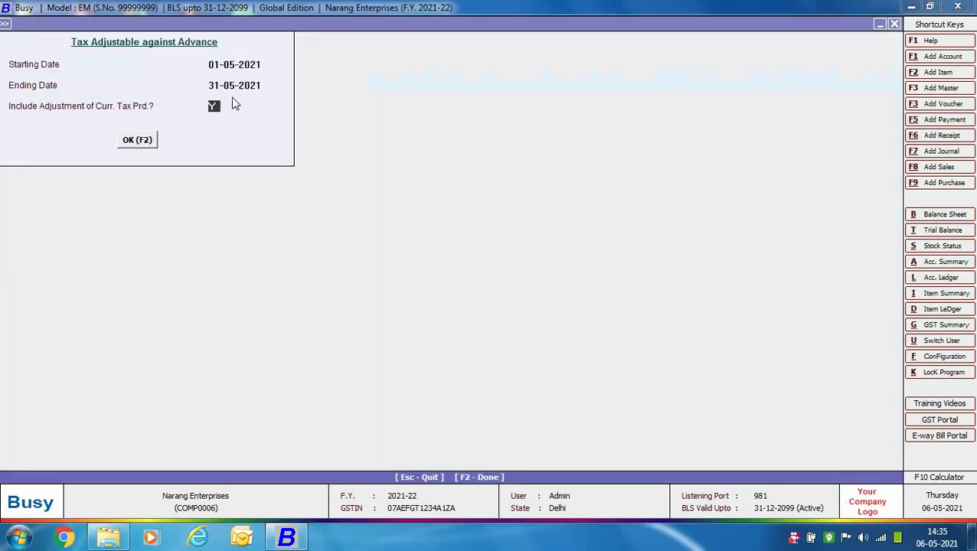
click(150, 141)
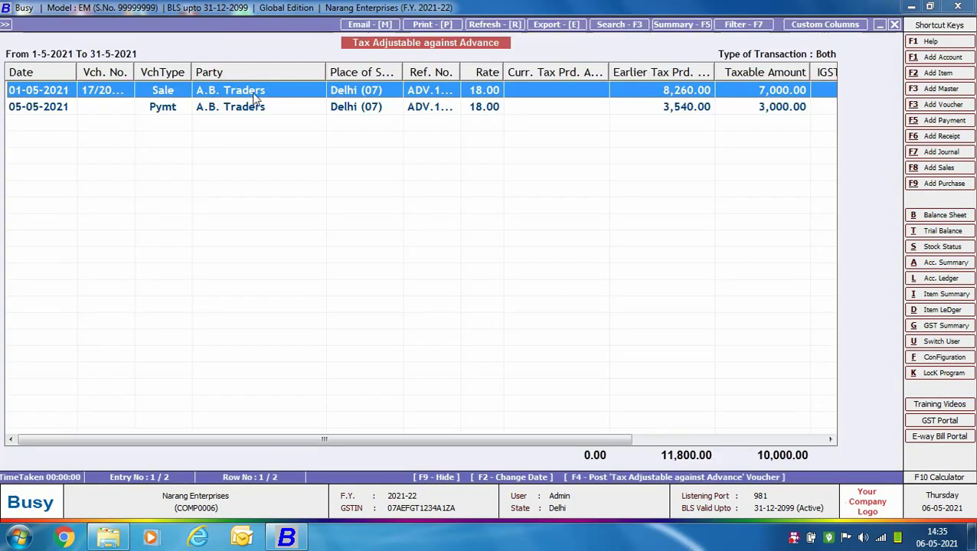
- Post the Tax Adjustable against Advance journal voucher in the Main series dated 31-05-2021 with the default accounts, save it and close the report
drag(418, 444, 248, 402)
click(203, 108)
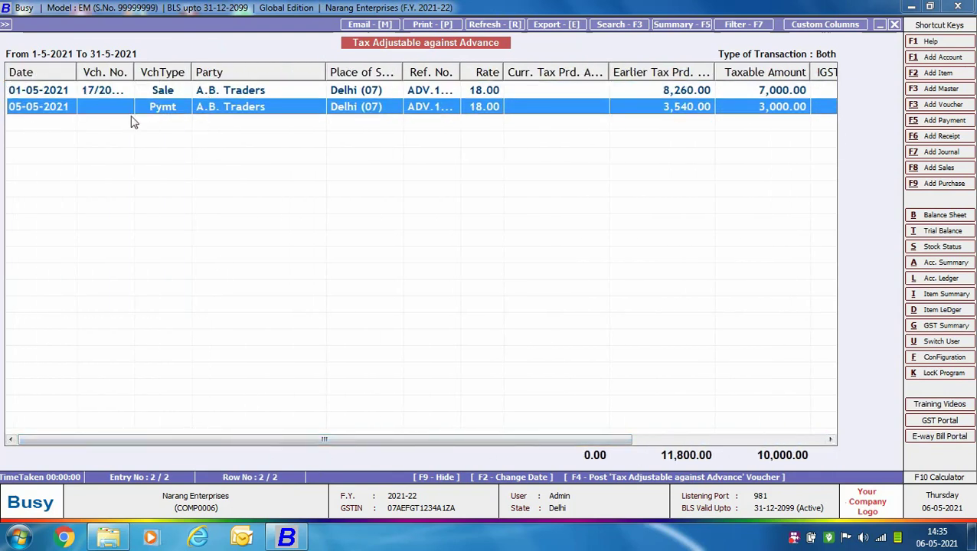
key(F4)
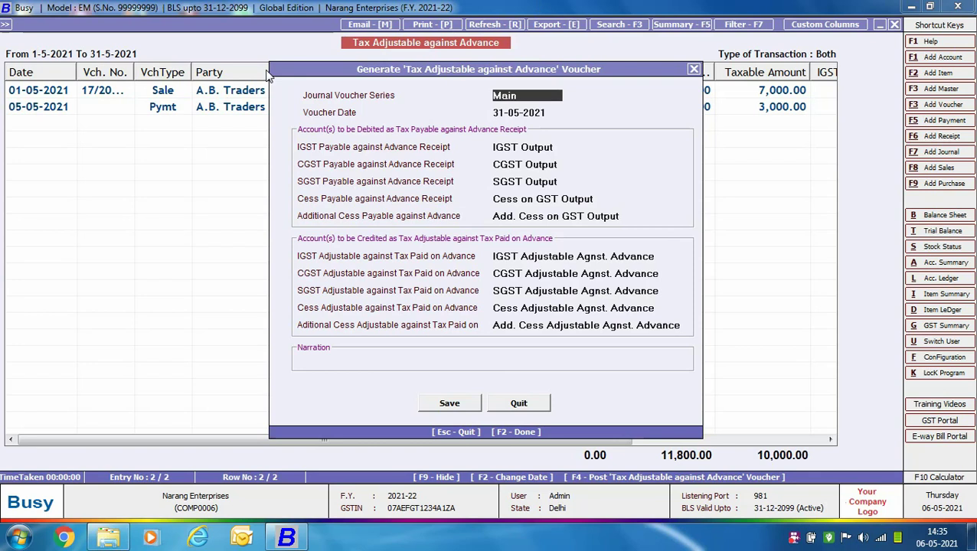
click(476, 404)
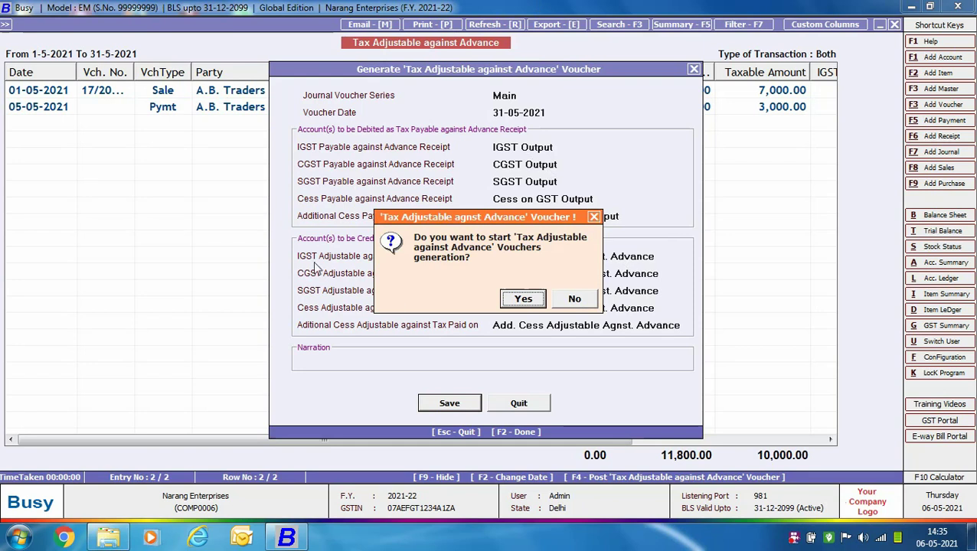
click(536, 297)
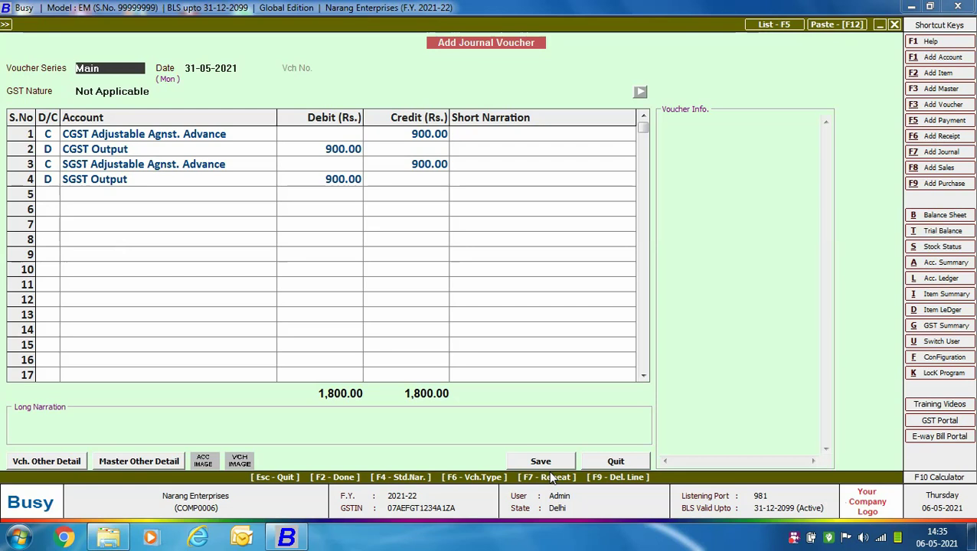
click(511, 459)
key(Escape)
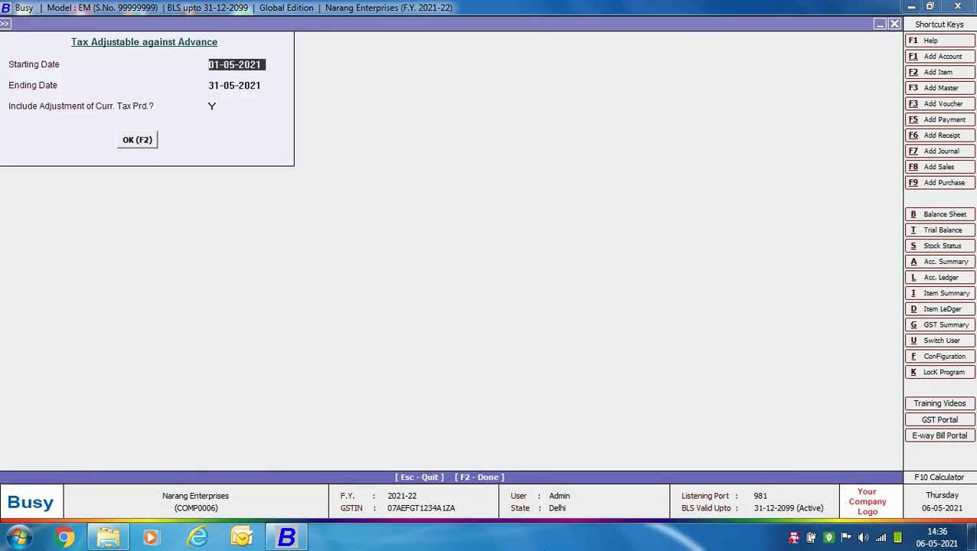
key(Escape)
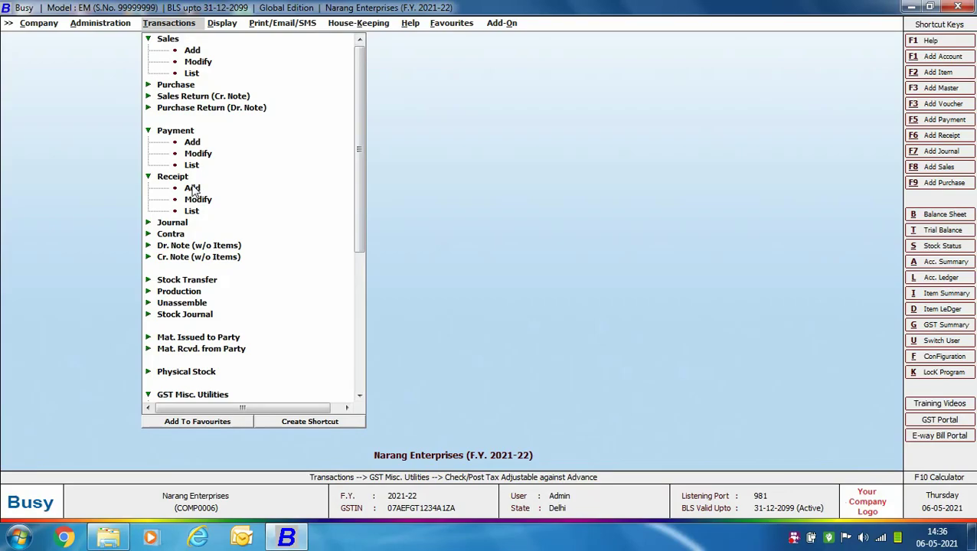
- Start a receipt voucher dated 28-04-2021 with GST nature Advance Receipt and A.B. Traders as the credit account
click(192, 189)
double_click(192, 188)
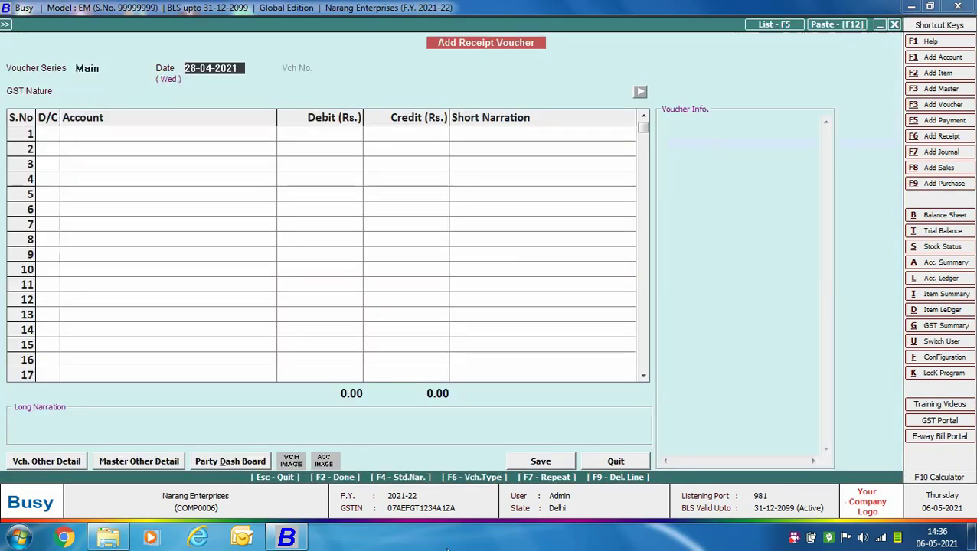
key(Return)
key(Return)
key(Return)
key(Return)
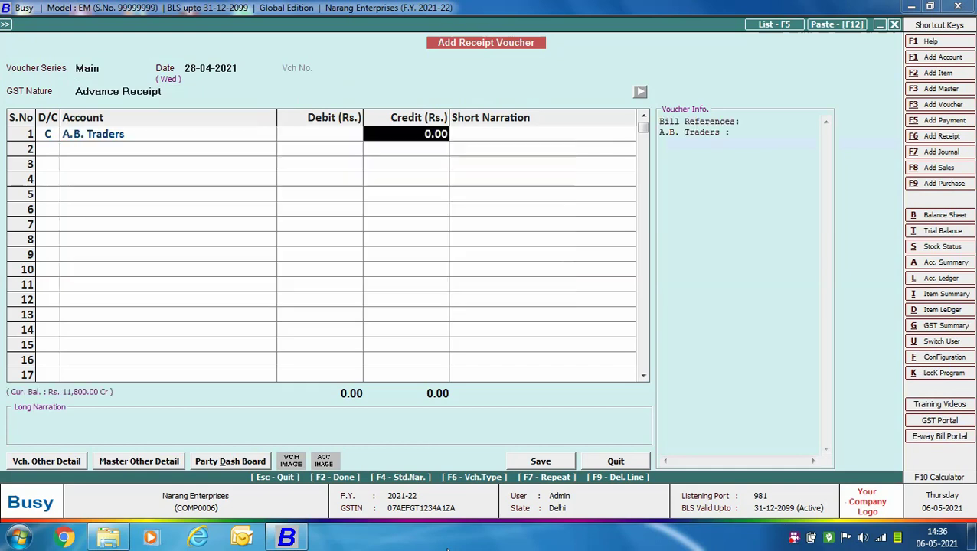
- Credit A.B. Traders with Rs. 1,18,000 and debit HDFC Bank with the same amount in the receipt voucher
text(118000)
key(Return)
key(Return)
key(Return)
key(Return)
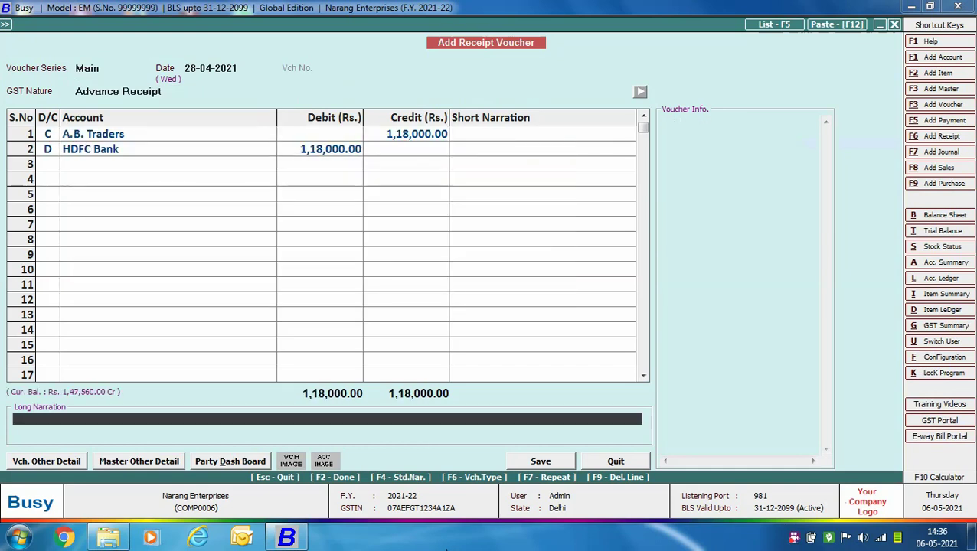
- Allocate the Rs. 1,18,000 advance to reference ADV.2/2021-22 with an 18% tax rate and save the allocation
key(Return)
text(ADV.2/2021-22)
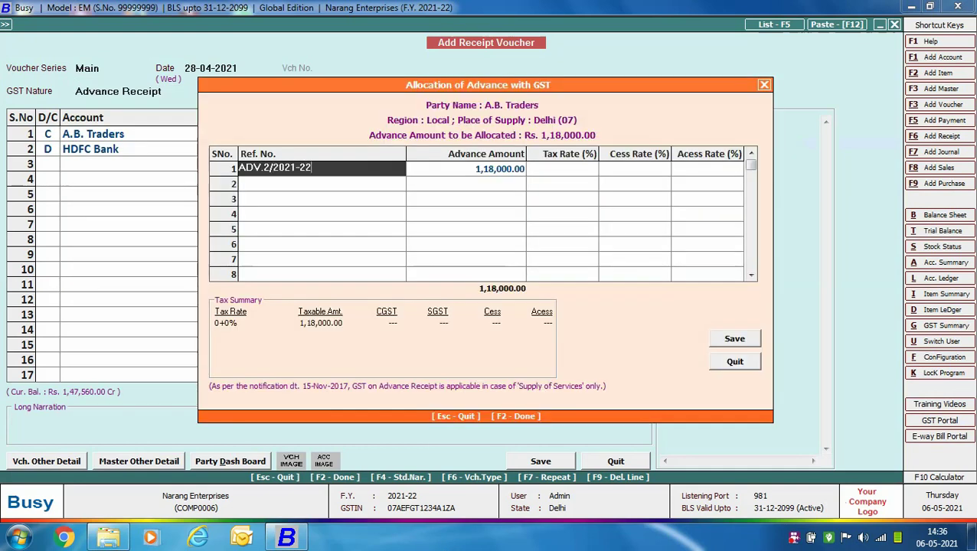
key(Return)
key(Return)
text(18)
key(Return)
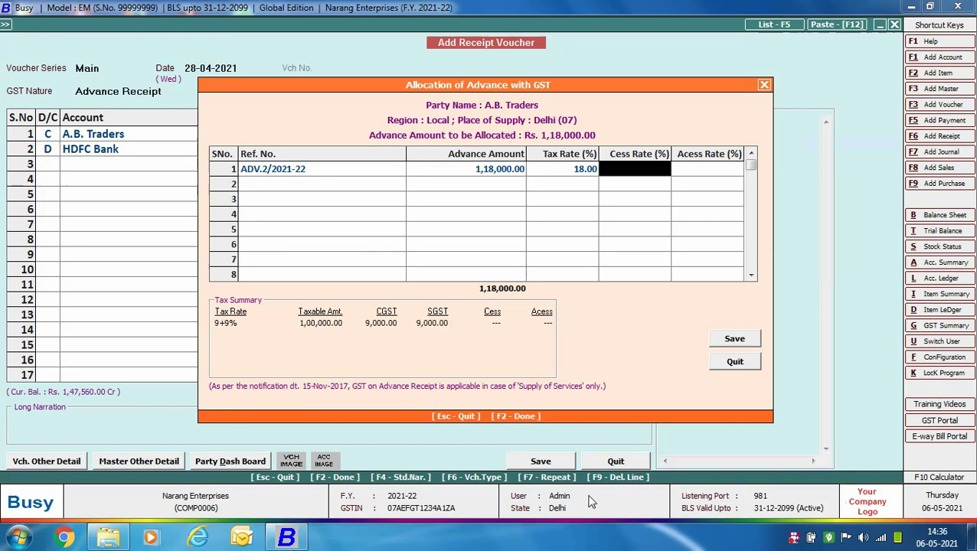
click(721, 341)
- Save the advance receipt voucher from A.B. Traders and close the receipt entry form
click(558, 462)
key(Return)
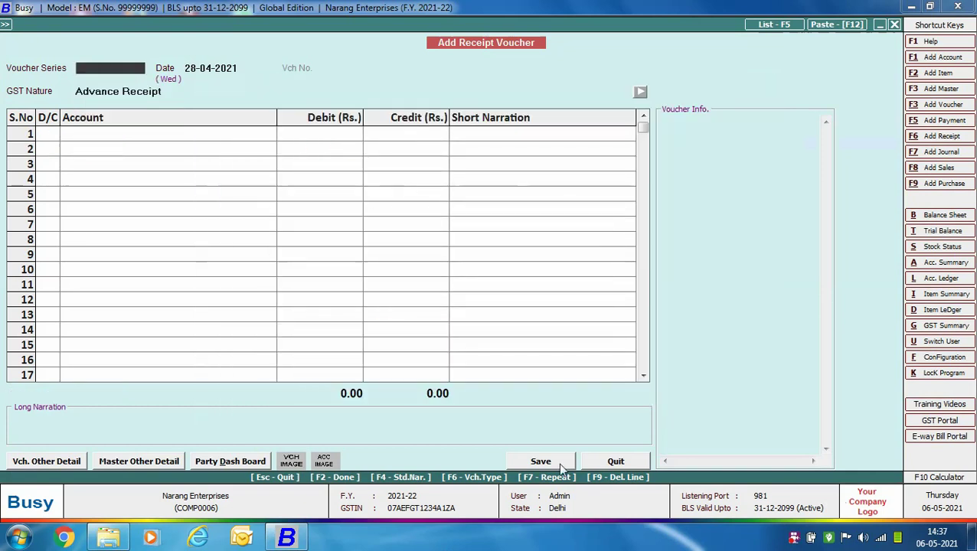
key(Escape)
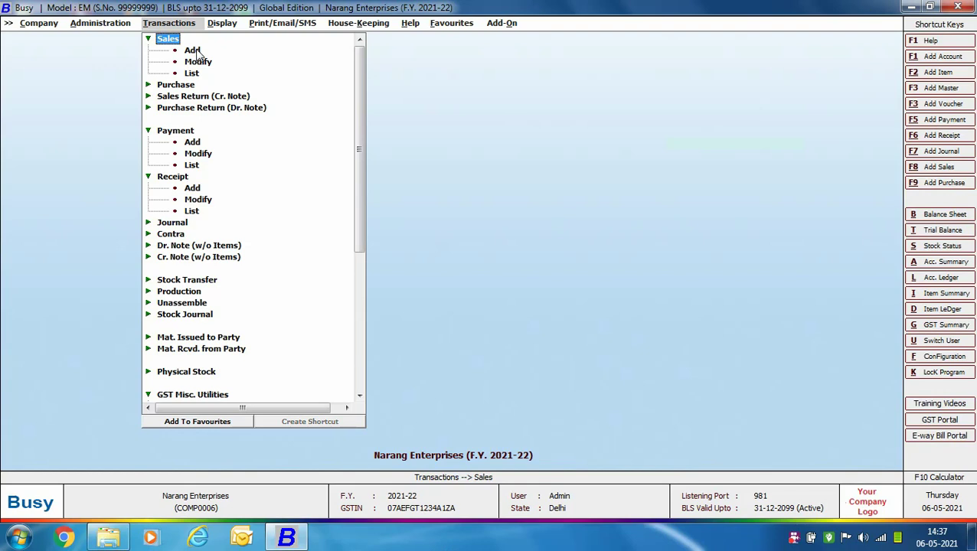
- Start a Main series sales voucher dated 30-04-2021 with sale type L/GST-18%, party A.B. Traders and material centre Main Store
double_click(193, 50)
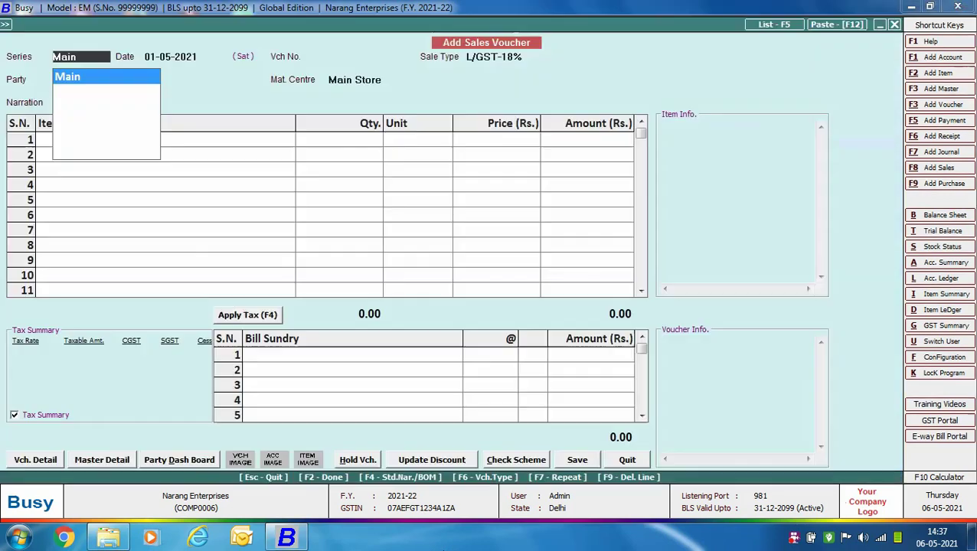
key(Return)
text(30-04)
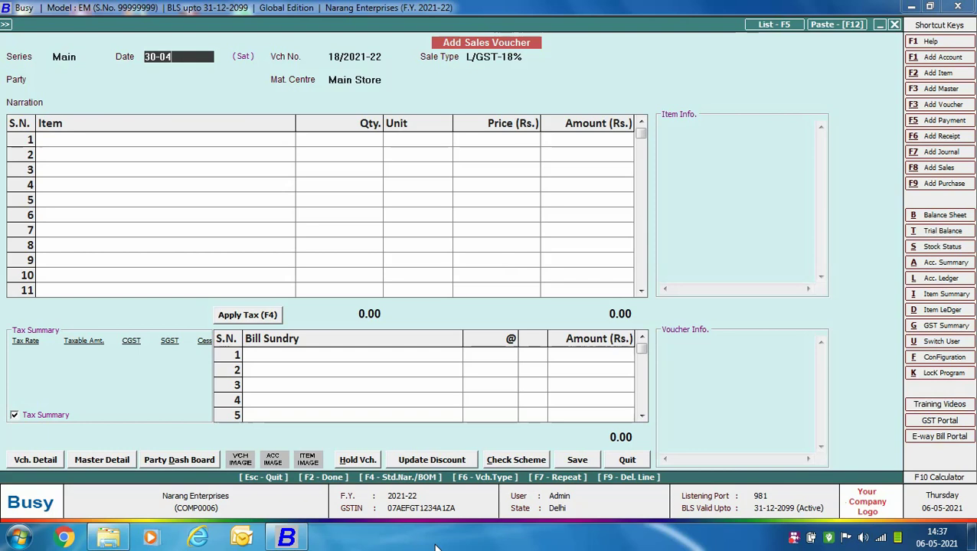
key(Return)
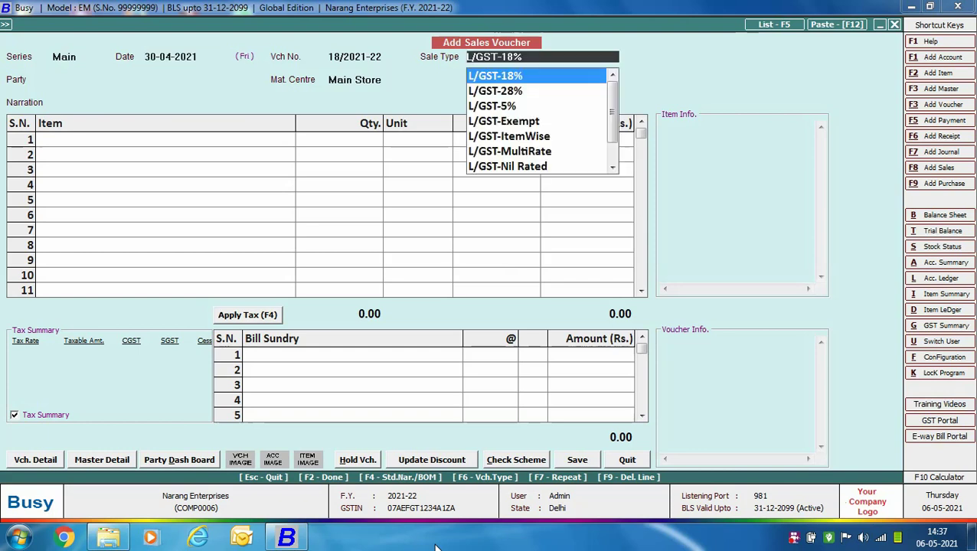
key(Return)
text(AB)
key(Return)
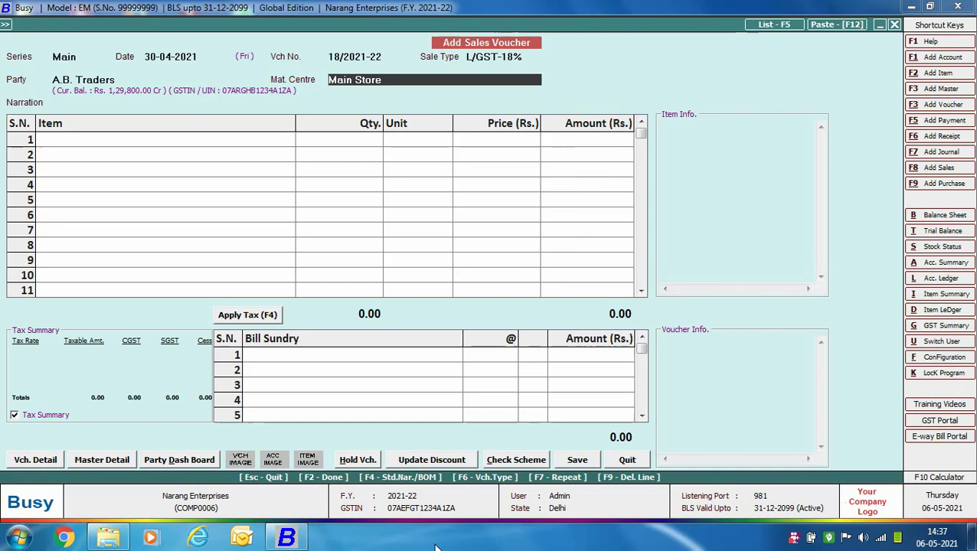
key(Return)
key(Return)
- Add 60 Pcs. of Philips Hair Dryer at Rs. 1,000 each to the sales voucher and apply the GST
text(ph)
key(Return)
text(60)
key(Return)
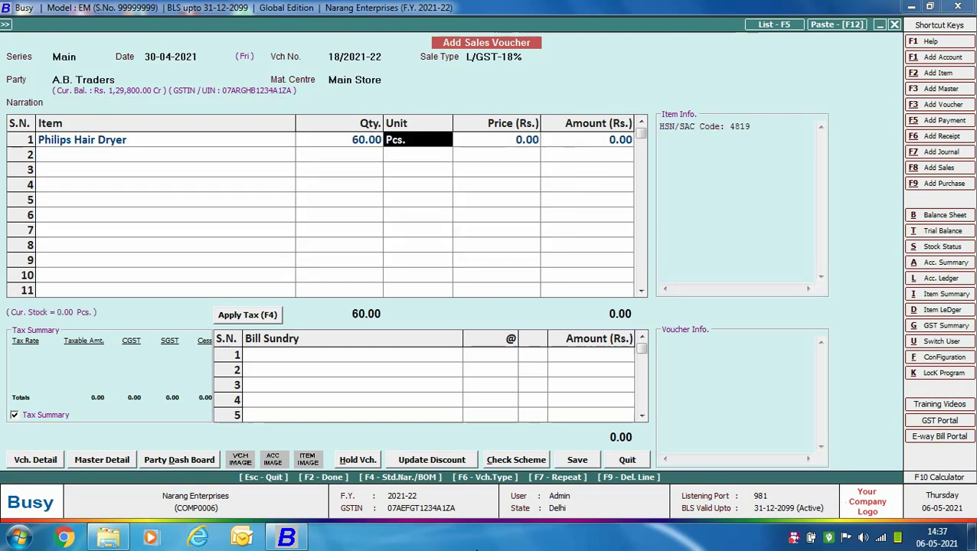
key(Return)
text(1000)
key(Return)
key(Return)
key(Return)
key(F4)
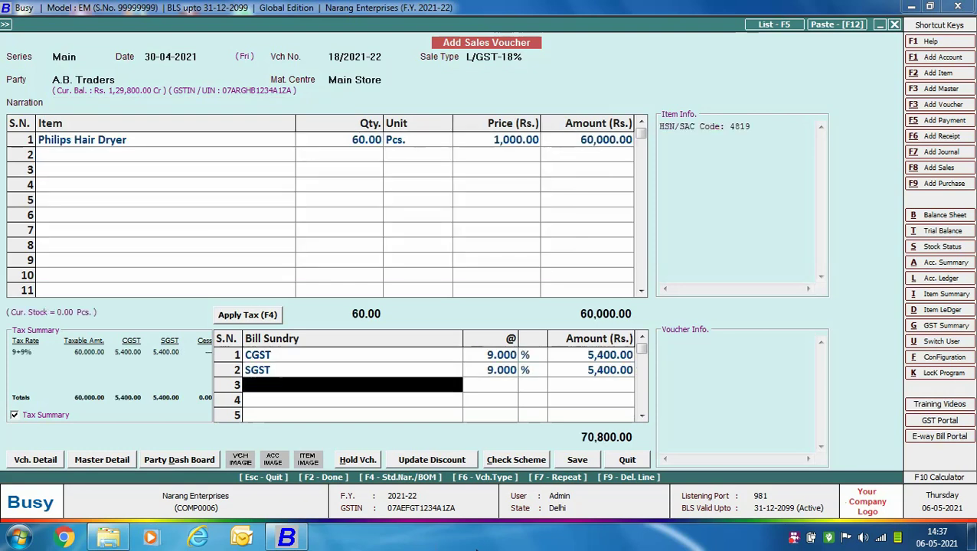
- Adjust Rs. 70,800 of the sale against advance ADV.2/2021-22 and save the adjustment
key(Return)
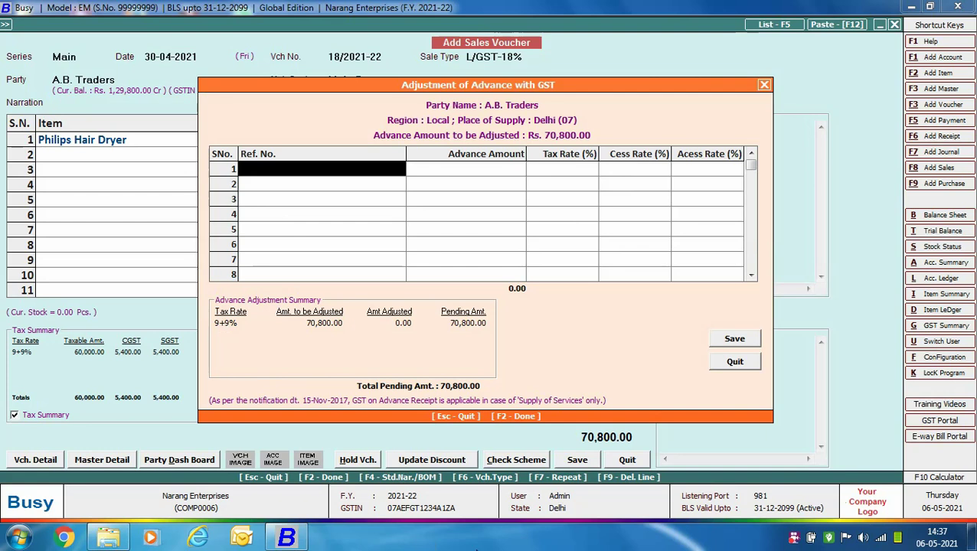
text(aD)
key(Down)
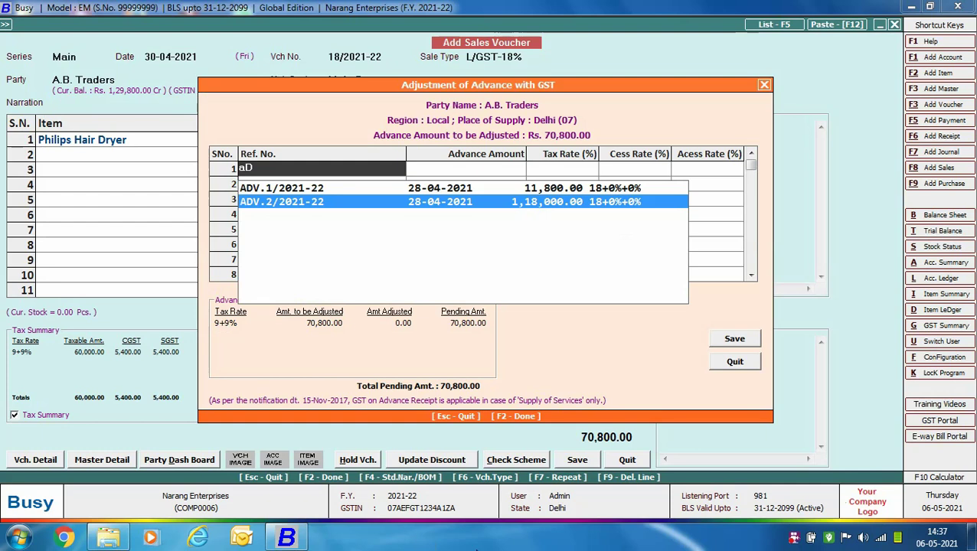
key(Return)
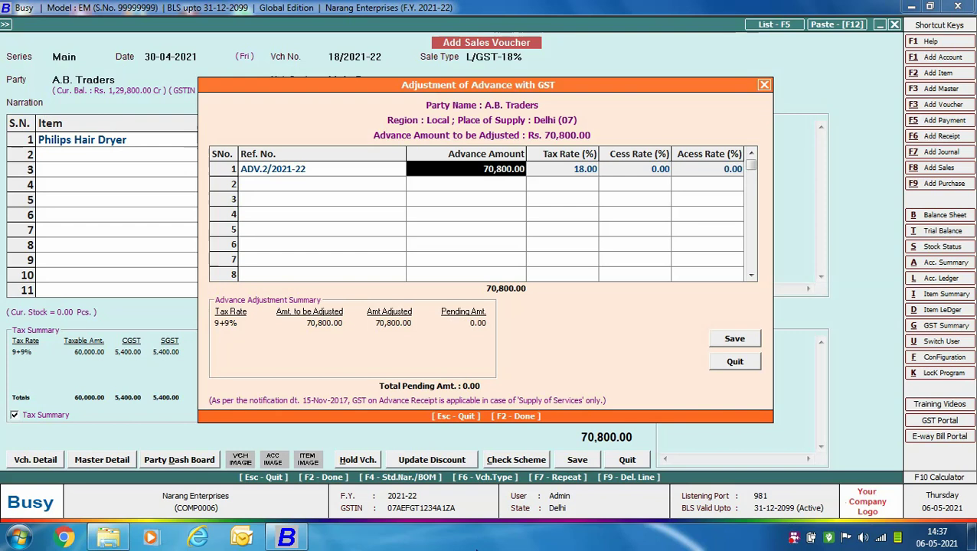
key(Return)
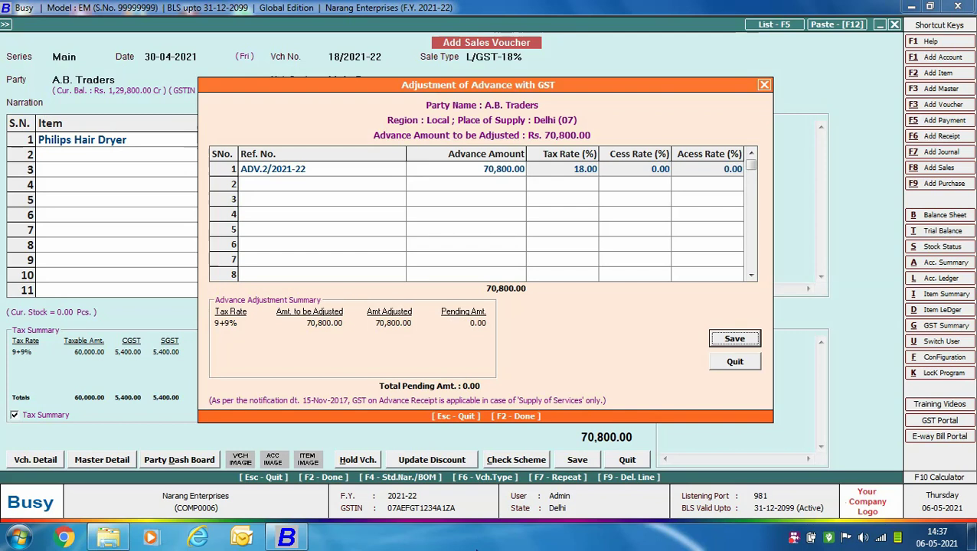
key(Return)
key(Return)
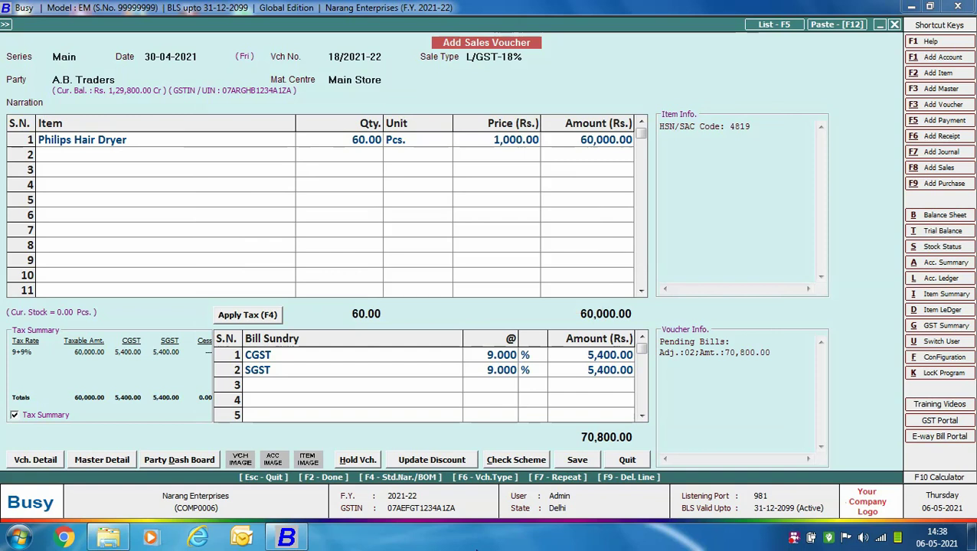
- Save the sales voucher for A.B. Traders and close the sales entry form
key(Right)
key(Return)
key(Escape)
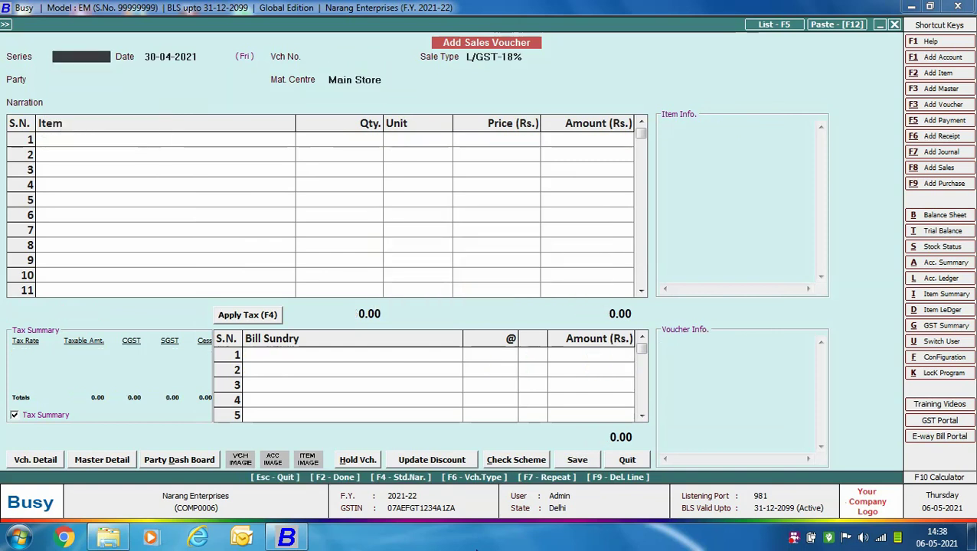
key(Escape)
- Start a Main series payment voucher dated 05-05-2021 with GST nature Refund against Advance Receipt
click(195, 144)
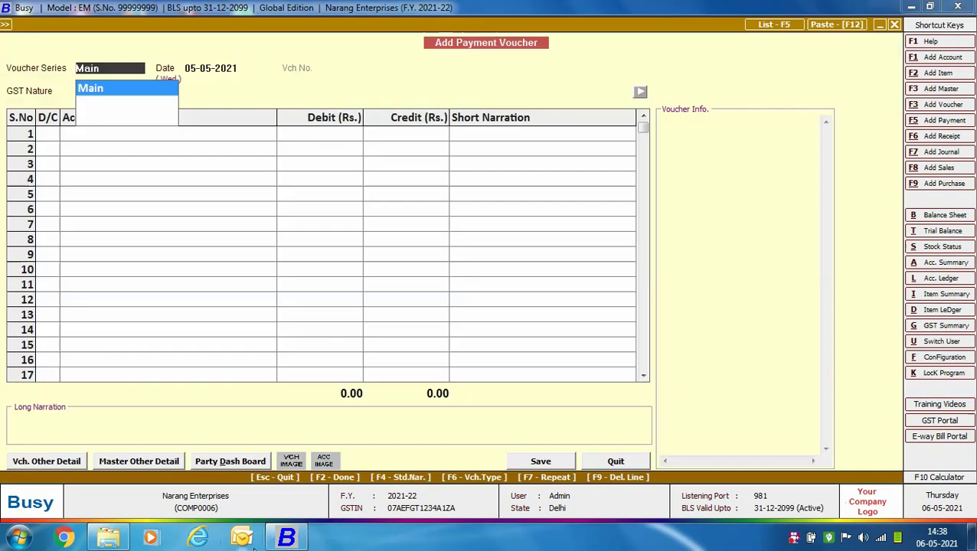
key(Return)
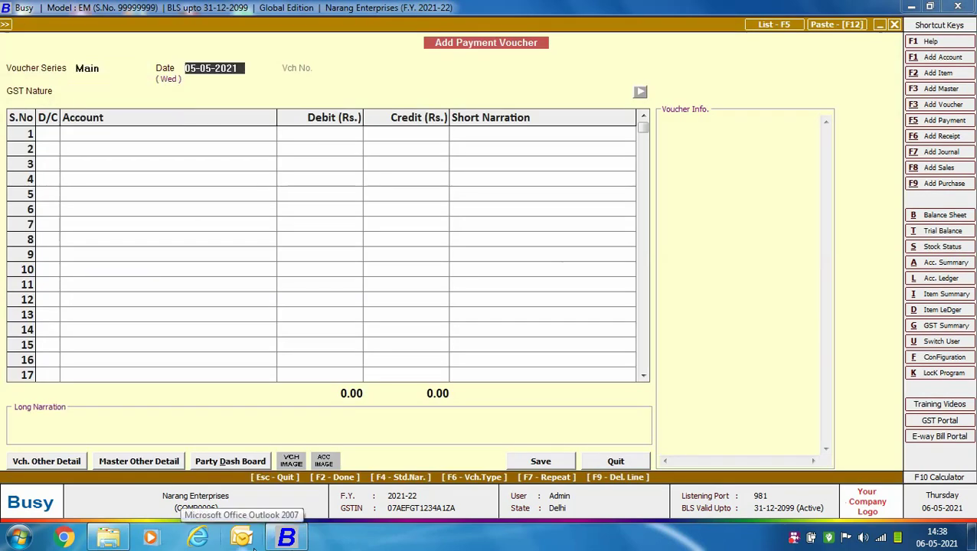
key(Return)
key(Down)
key(Down)
key(Down)
key(Down)
key(Down)
key(Down)
key(Down)
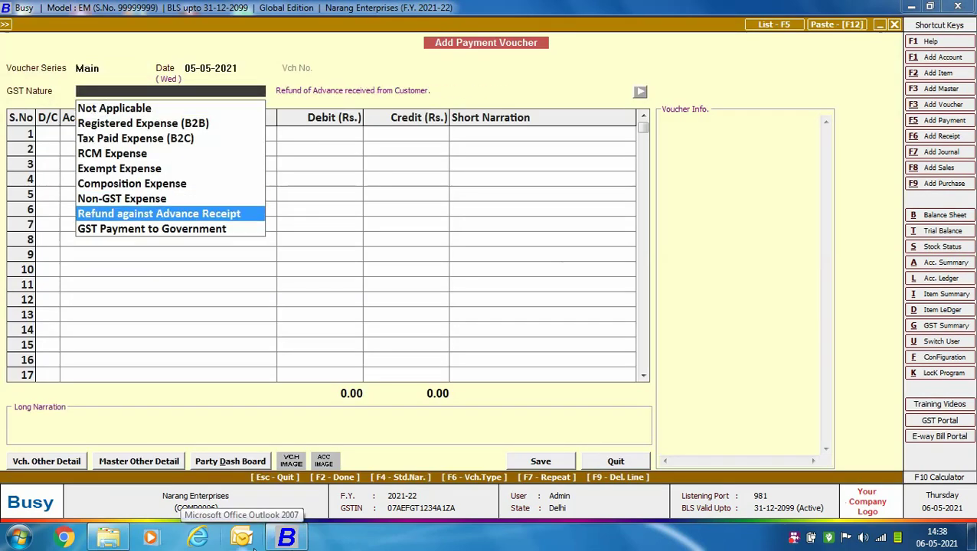
key(Return)
- Debit A.B. Traders with Rs. 47,200 and credit HDFC Bank with the same amount in the payment voucher
key(Return)
text(a)
key(Return)
text(47200)
key(Return)
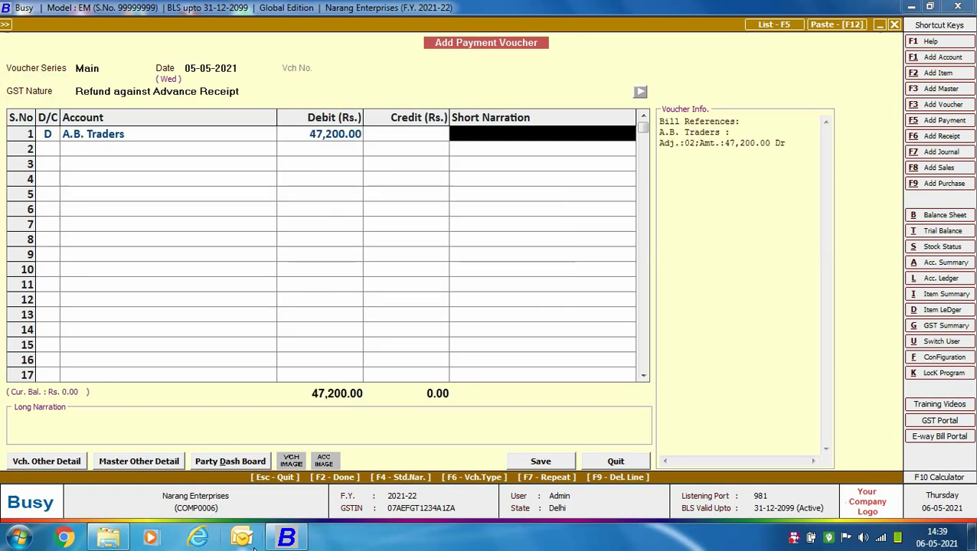
key(Return)
key(Return)
key(Return)
key(Return)
- Adjust the Rs. 47,200 refund against advance ADV.2/2021-22, save the payment voucher and close the form
key(Return)
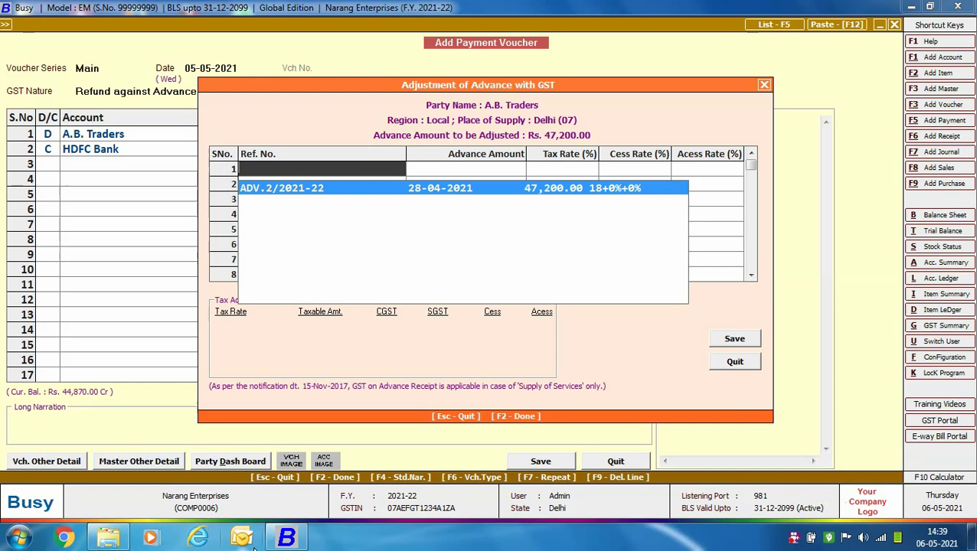
key(Return)
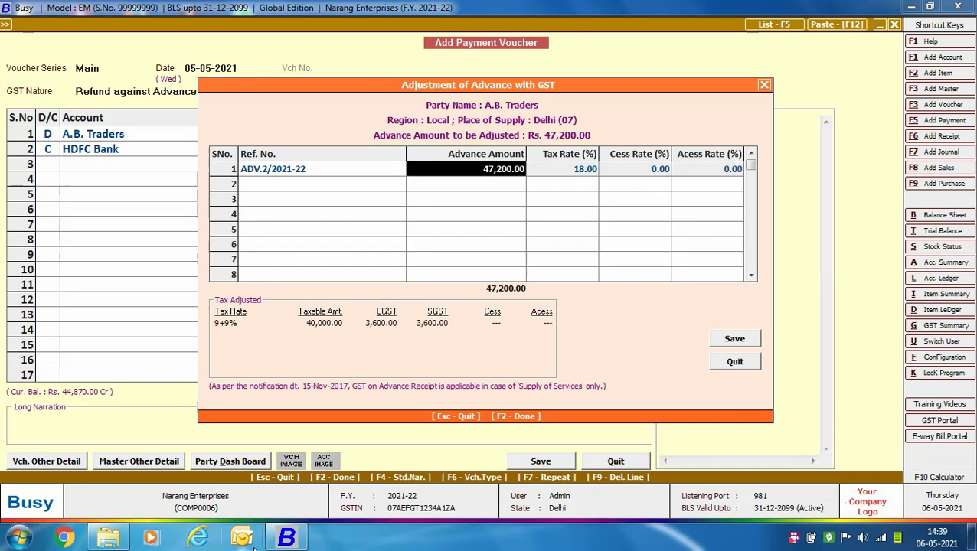
key(Return)
key(Return)
key(Return)
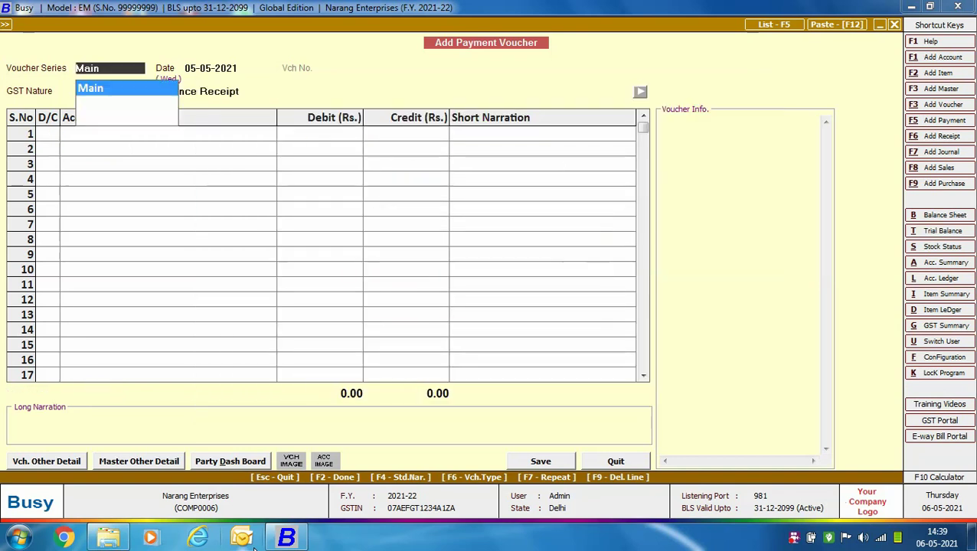
key(Escape)
key(Escape)
key(Escape)
key(Escape)
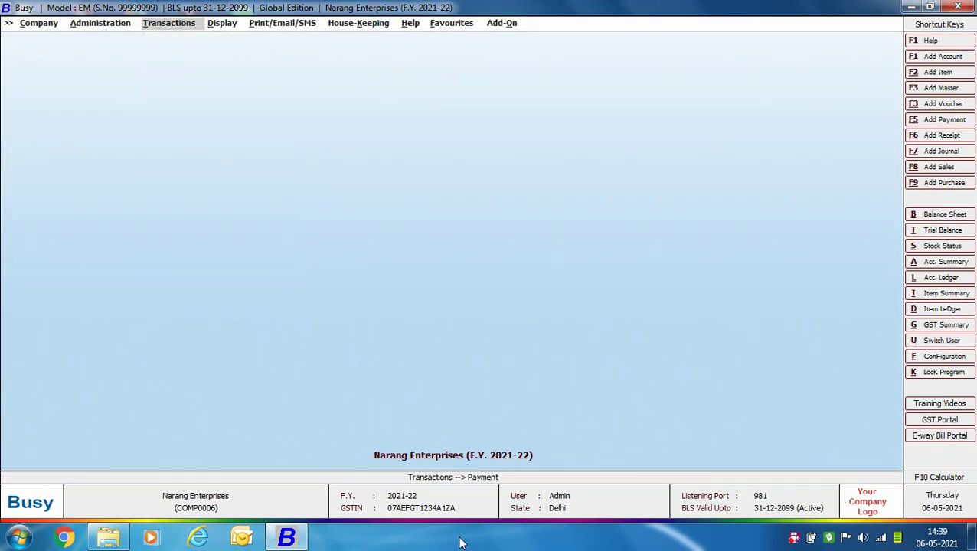